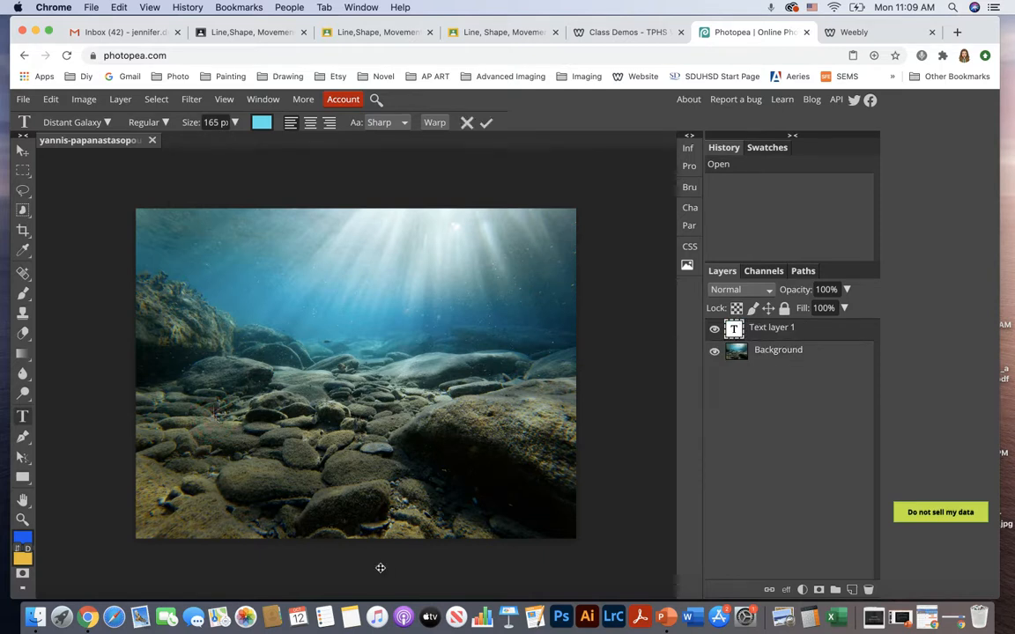
Enter the person's title and surname as text across the rocks and set its font to Duplexide.
{"action": "type", "text": "MRS. DOERRER"}
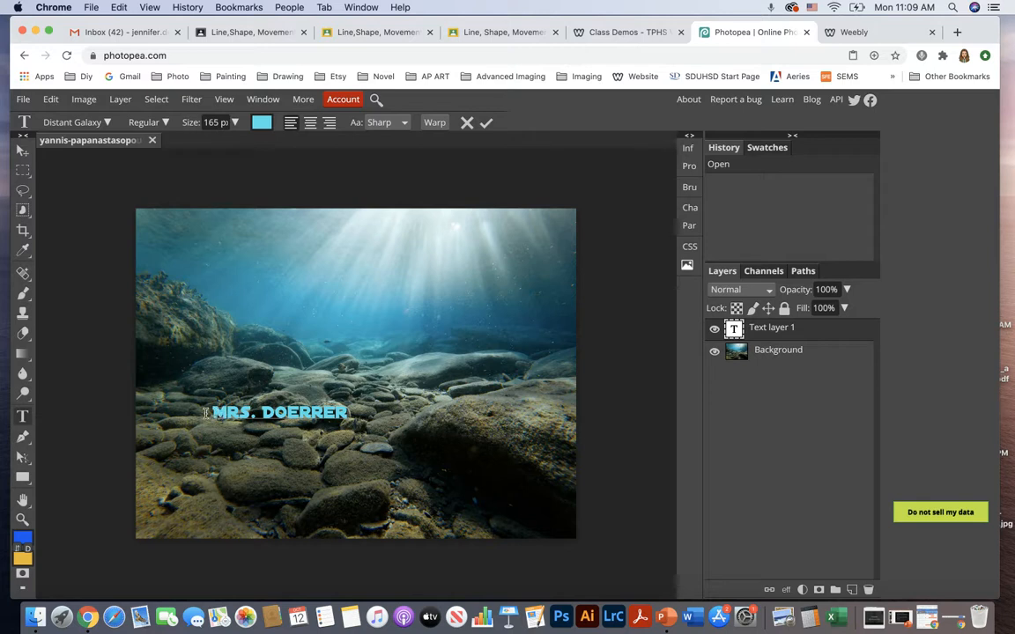
{"action": "left_click_drag", "start_coordinate": [214, 412], "coordinate": [349, 421]}
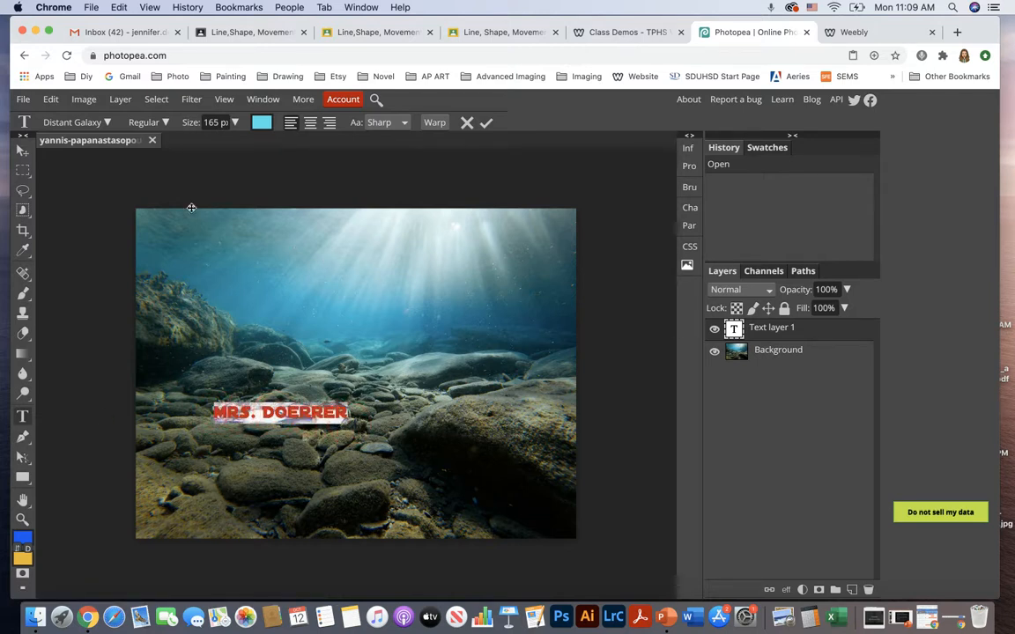
{"action": "left_click", "coordinate": [107, 123]}
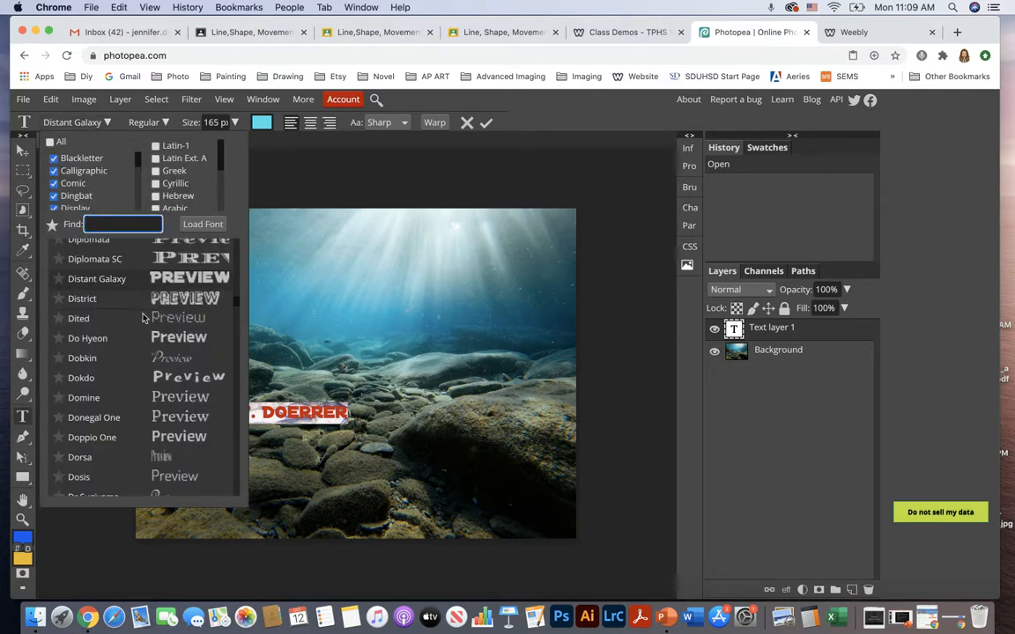
{"action": "scroll", "coordinate": [147, 369], "scroll_direction": "down", "scroll_amount": 5}
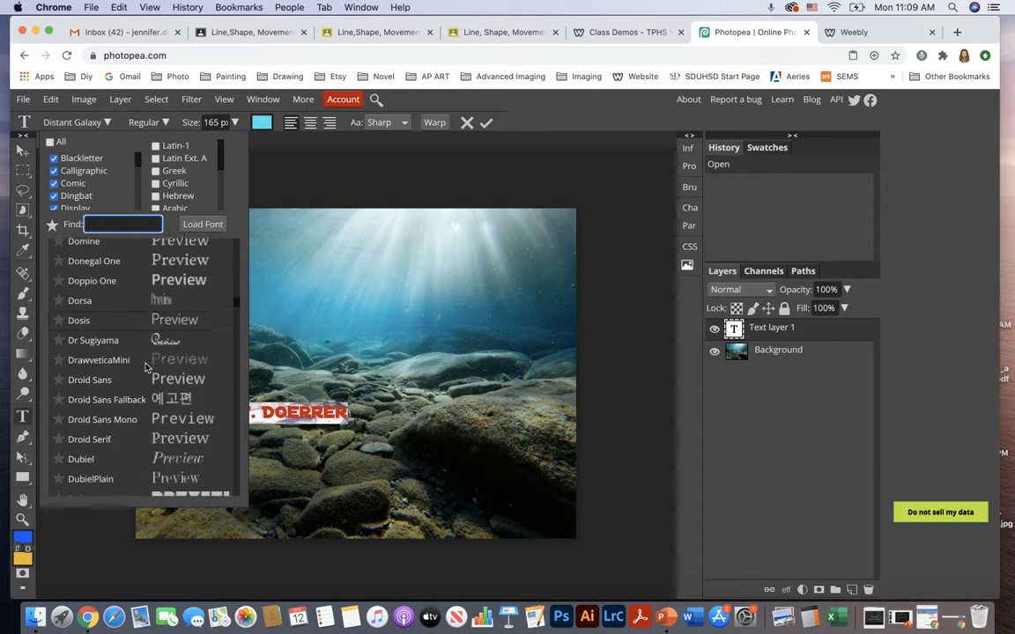
{"action": "scroll", "coordinate": [147, 369], "scroll_direction": "down", "scroll_amount": 3}
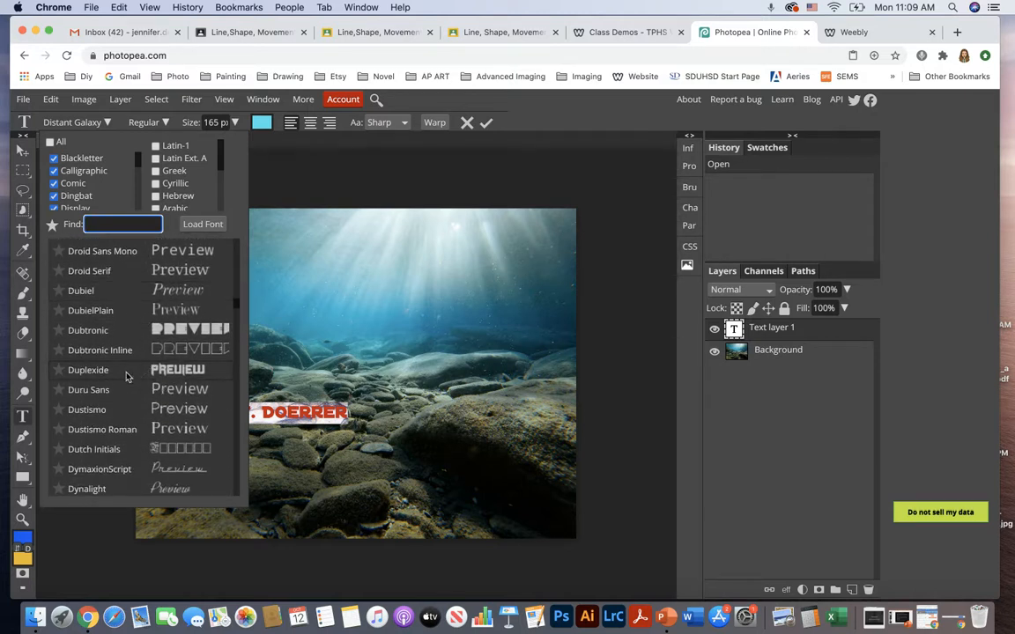
{"action": "left_click", "coordinate": [126, 370]}
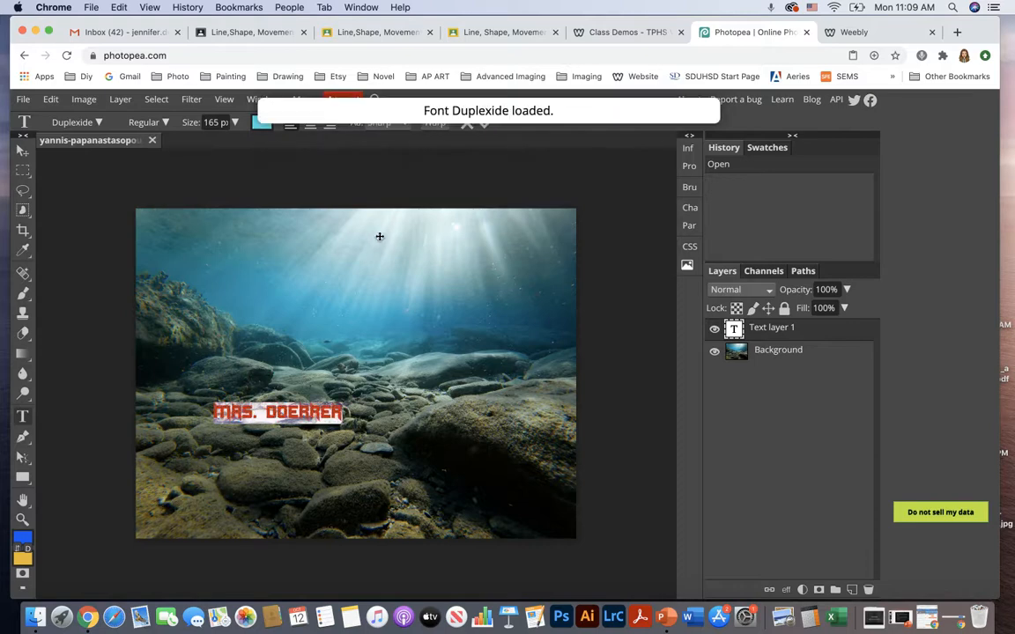
Change the font of the selected name text to Emblema One.
{"action": "left_click", "coordinate": [88, 123]}
{"action": "scroll", "coordinate": [142, 374], "scroll_direction": "down", "scroll_amount": 10}
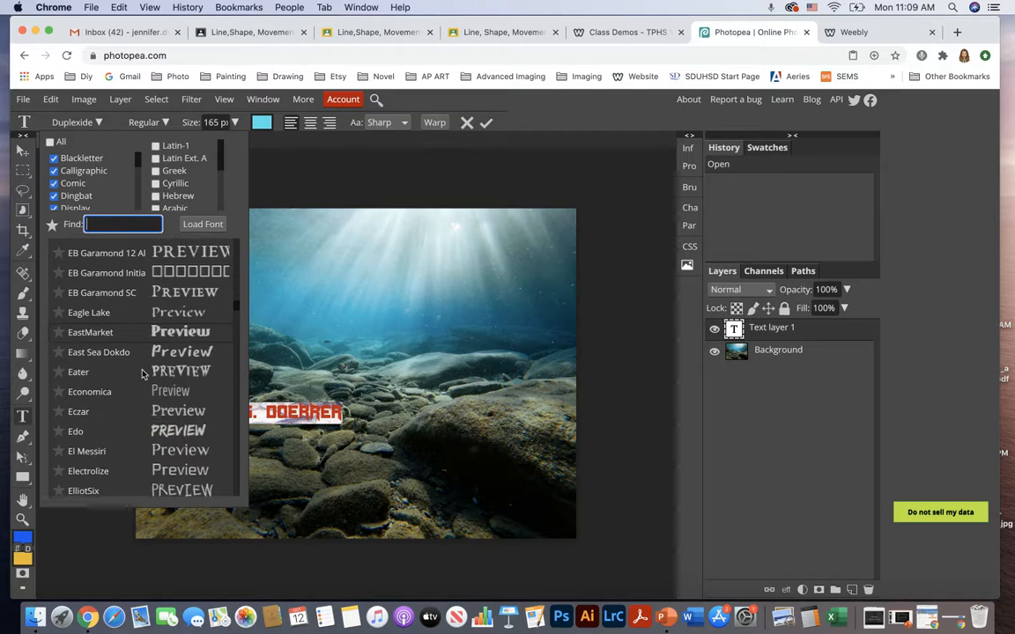
{"action": "scroll", "coordinate": [142, 374], "scroll_direction": "down", "scroll_amount": 1}
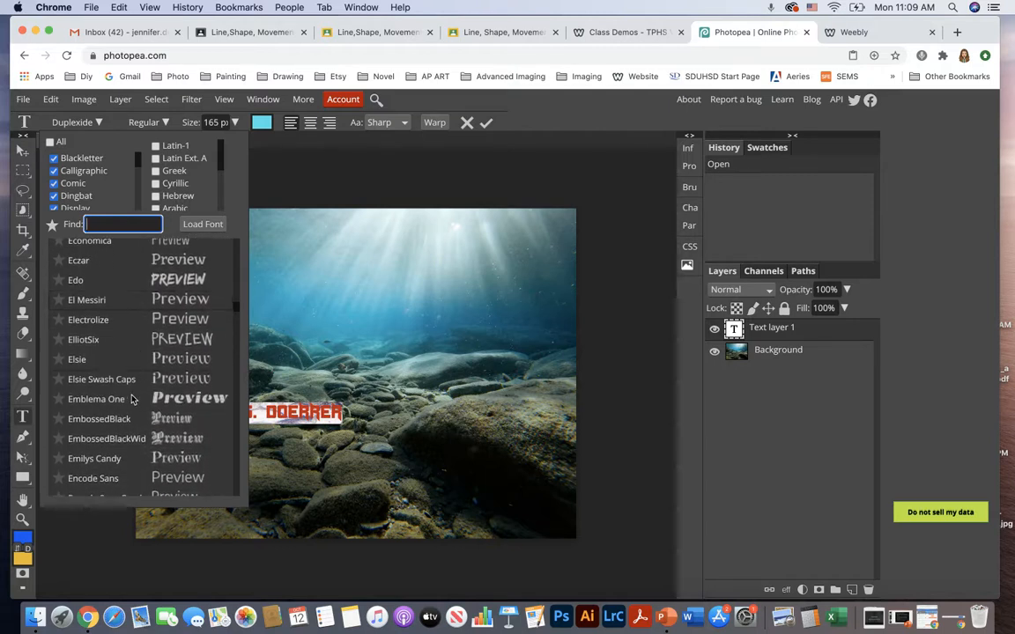
{"action": "left_click", "coordinate": [128, 399]}
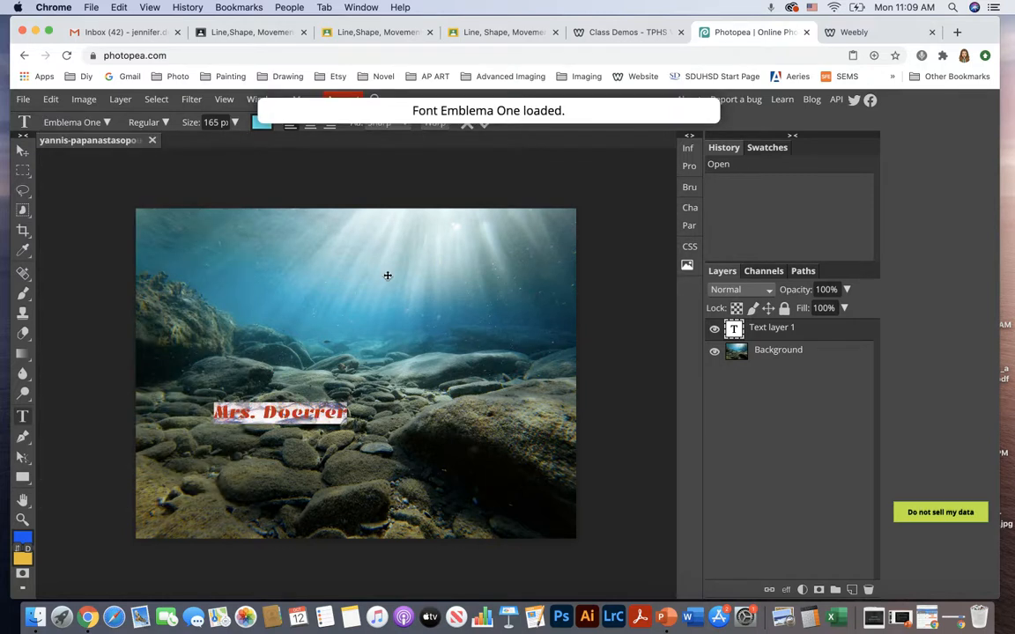
Change the font of the selected name text to FoglihtenBlackPcs.
{"action": "left_click", "coordinate": [108, 124]}
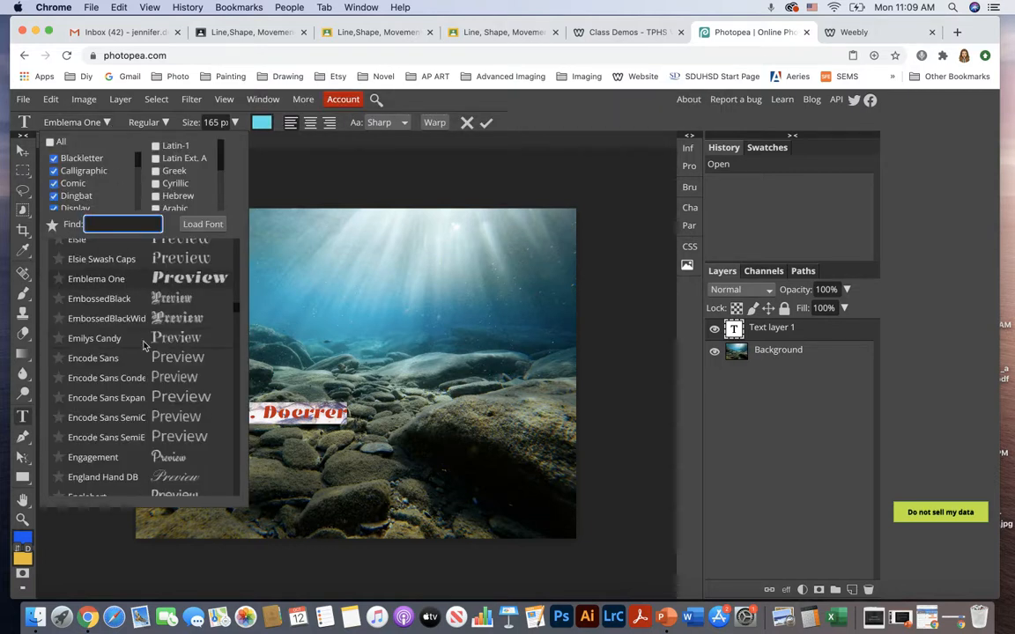
{"action": "scroll", "coordinate": [143, 346], "scroll_direction": "up", "scroll_amount": 1}
{"action": "scroll", "coordinate": [143, 345], "scroll_direction": "down", "scroll_amount": 2}
{"action": "scroll", "coordinate": [143, 345], "scroll_direction": "down", "scroll_amount": 5}
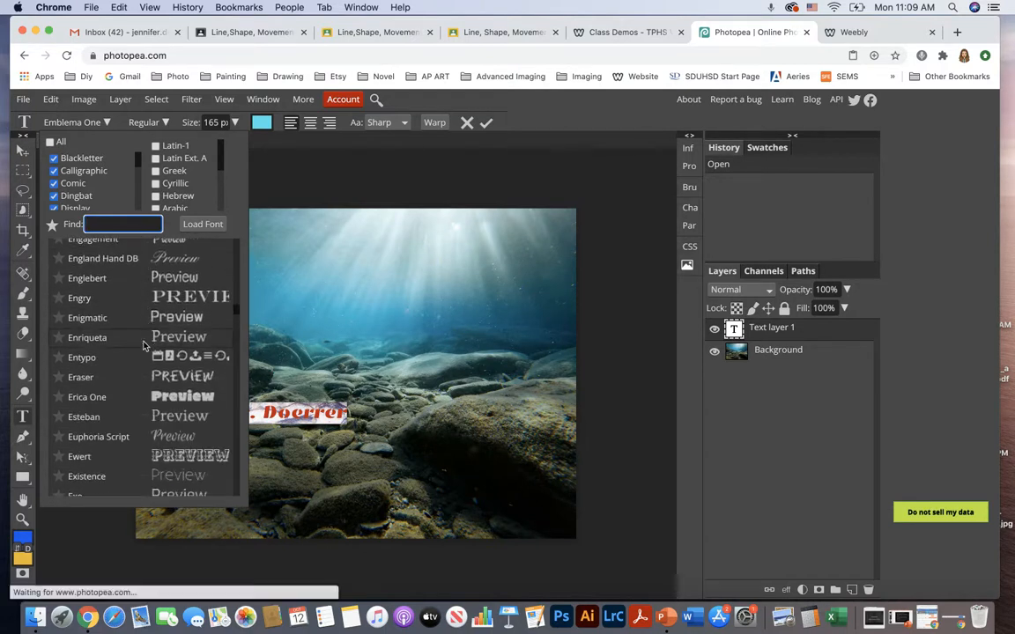
{"action": "scroll", "coordinate": [143, 345], "scroll_direction": "down", "scroll_amount": 5}
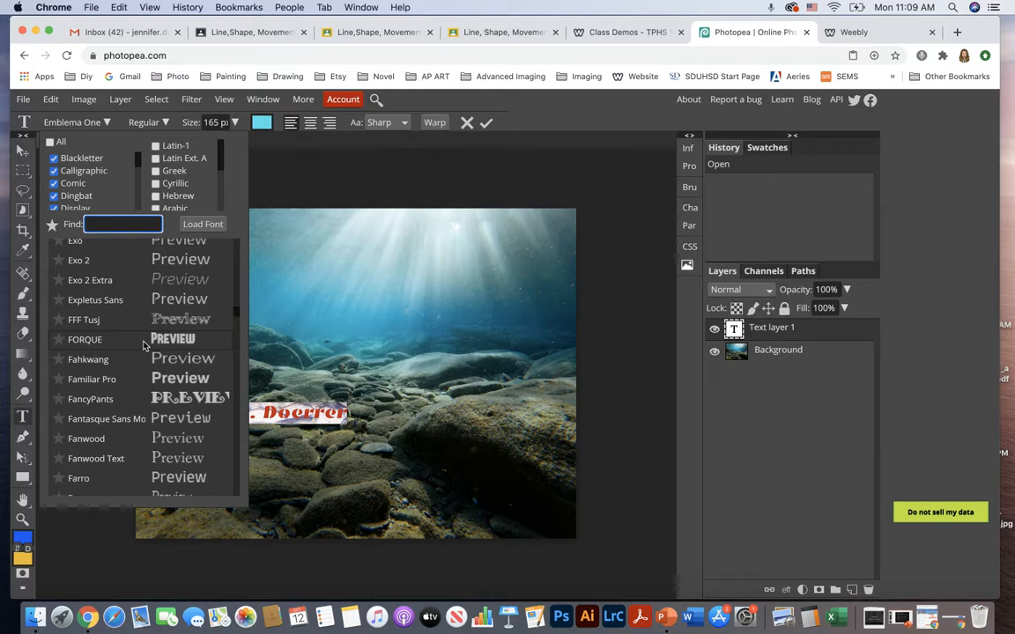
{"action": "scroll", "coordinate": [143, 345], "scroll_direction": "down", "scroll_amount": 5}
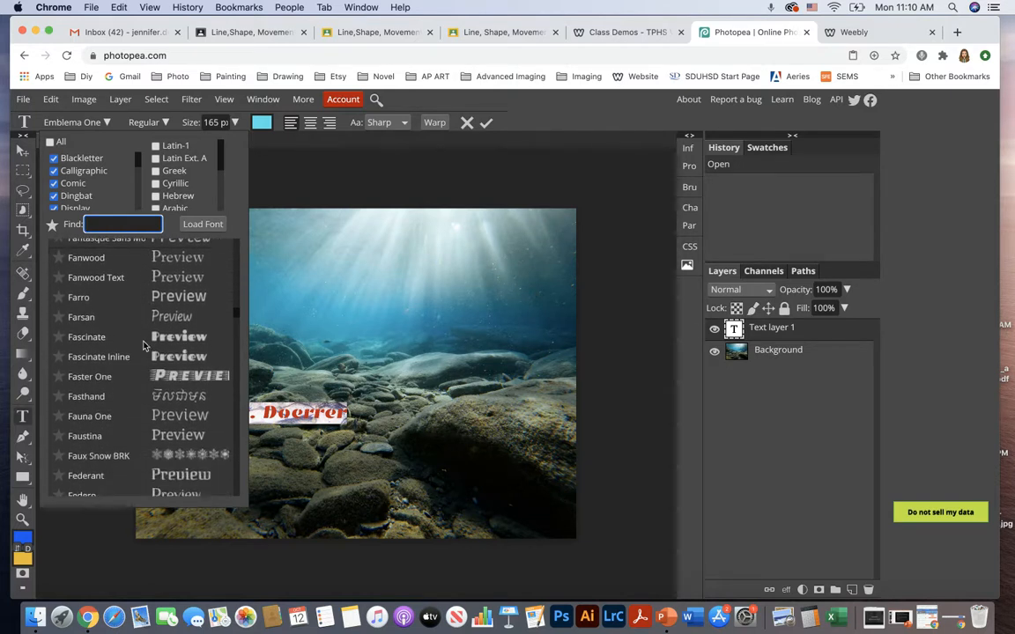
{"action": "scroll", "coordinate": [143, 345], "scroll_direction": "down", "scroll_amount": 5}
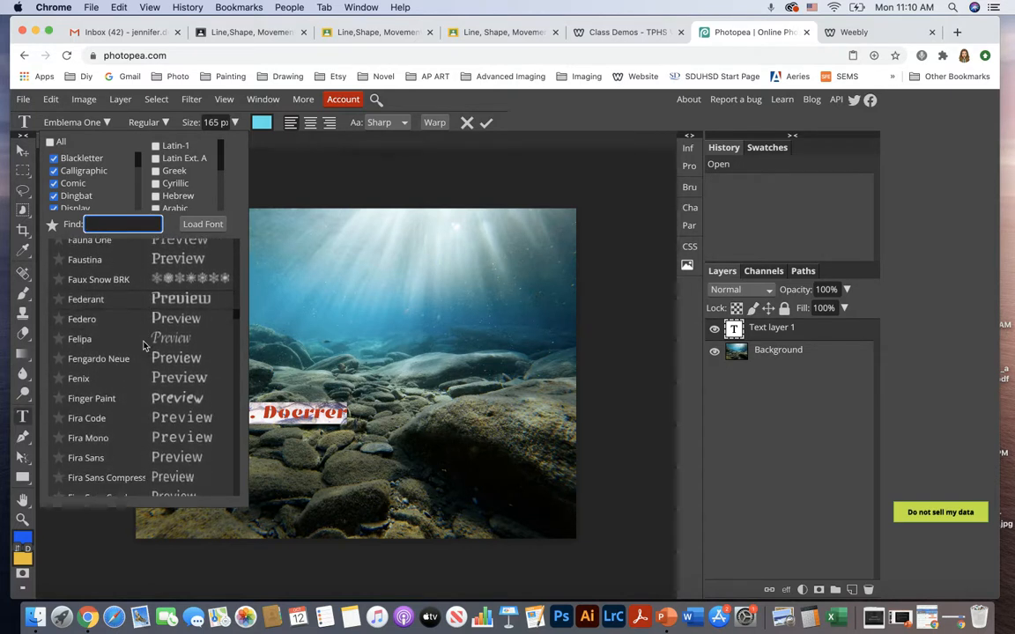
{"action": "scroll", "coordinate": [144, 346], "scroll_direction": "down", "scroll_amount": 2}
{"action": "scroll", "coordinate": [143, 346], "scroll_direction": "down", "scroll_amount": 7}
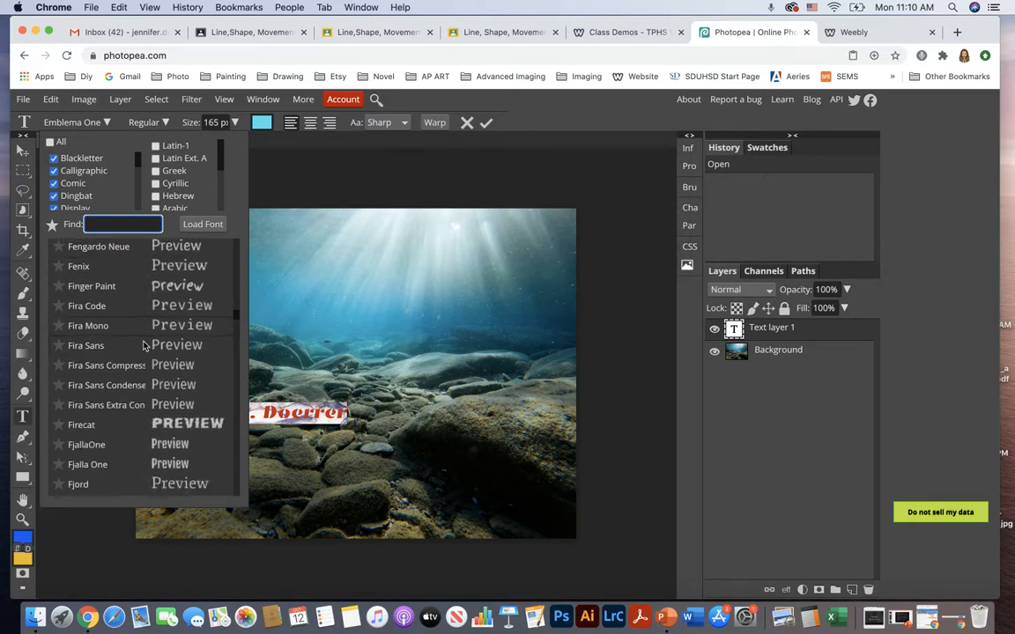
{"action": "scroll", "coordinate": [143, 345], "scroll_direction": "down", "scroll_amount": 2}
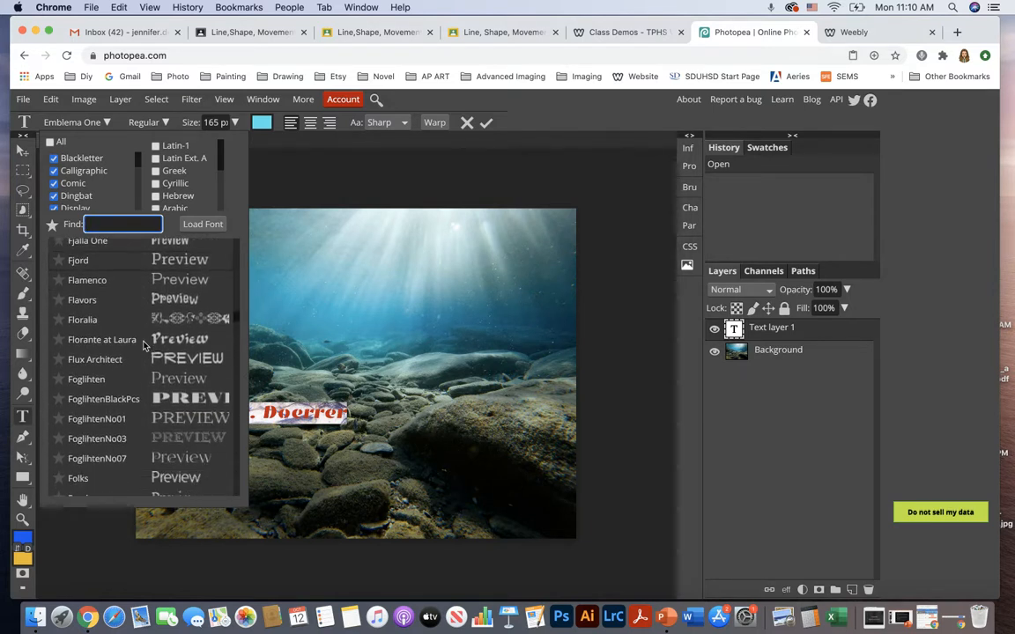
{"action": "left_click", "coordinate": [103, 376]}
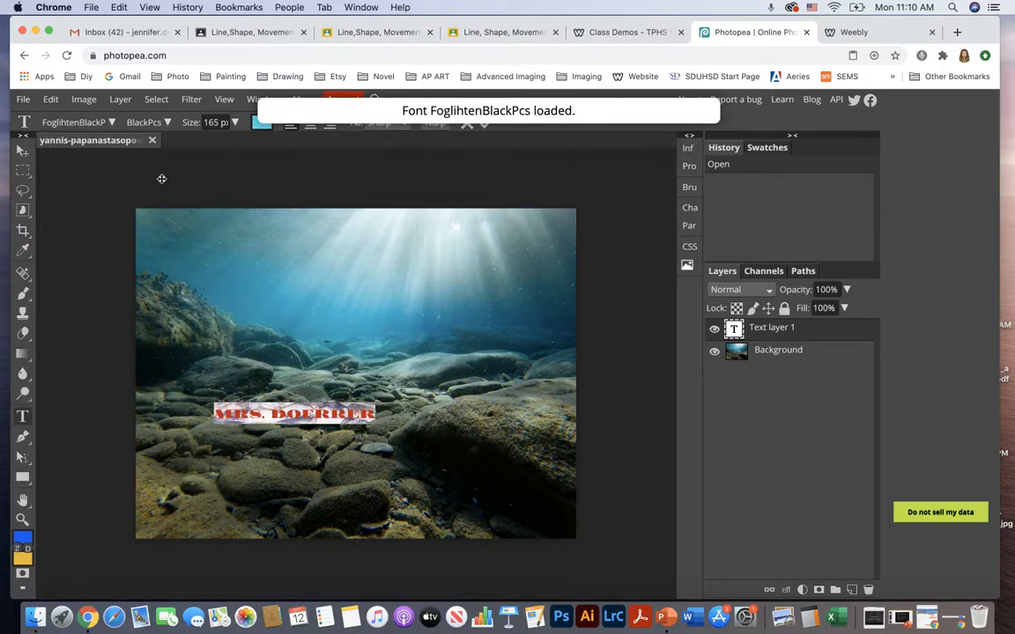
Try the Bungee font on the selected name text and set it to Bungee Inline.
{"action": "left_click", "coordinate": [109, 123]}
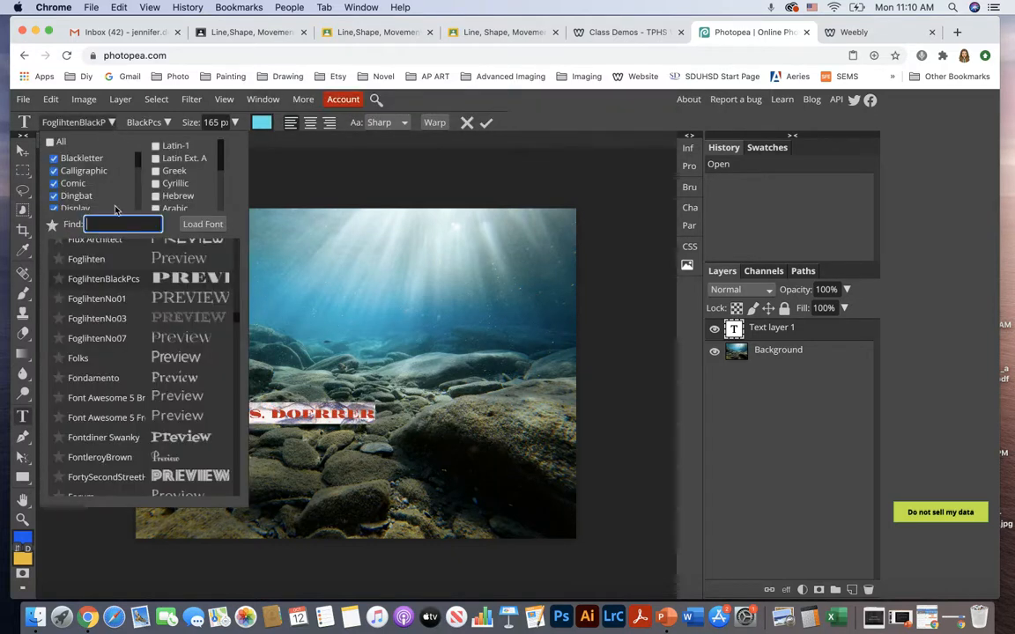
{"action": "scroll", "coordinate": [119, 352], "scroll_direction": "down", "scroll_amount": 1}
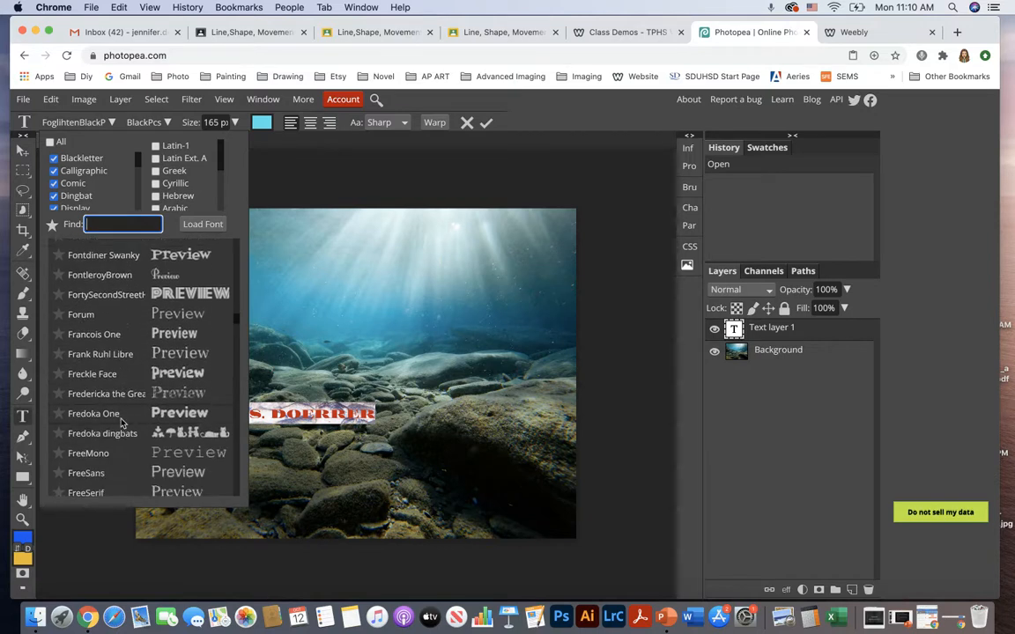
{"action": "scroll", "coordinate": [122, 424], "scroll_direction": "down", "scroll_amount": 10}
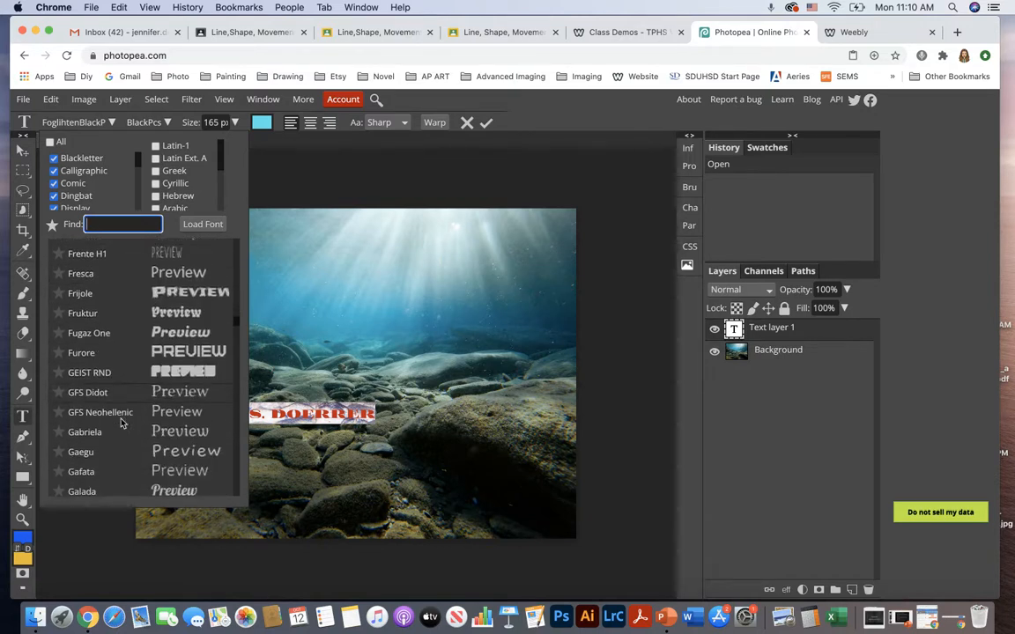
{"action": "scroll", "coordinate": [121, 424], "scroll_direction": "down", "scroll_amount": 10}
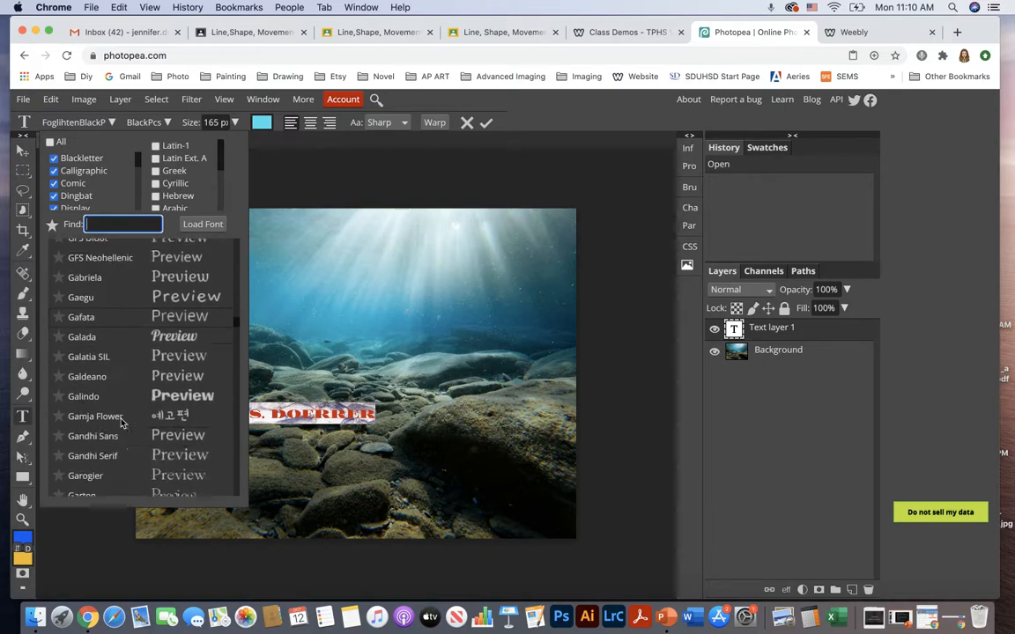
{"action": "scroll", "coordinate": [122, 424], "scroll_direction": "down", "scroll_amount": 2}
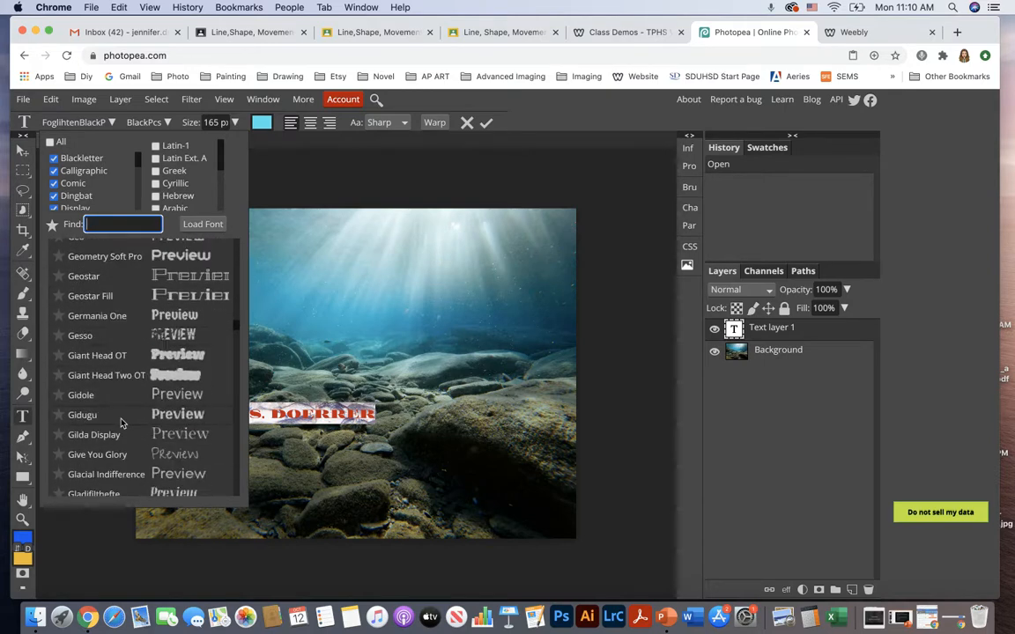
{"action": "scroll", "coordinate": [122, 424], "scroll_direction": "up", "scroll_amount": 20}
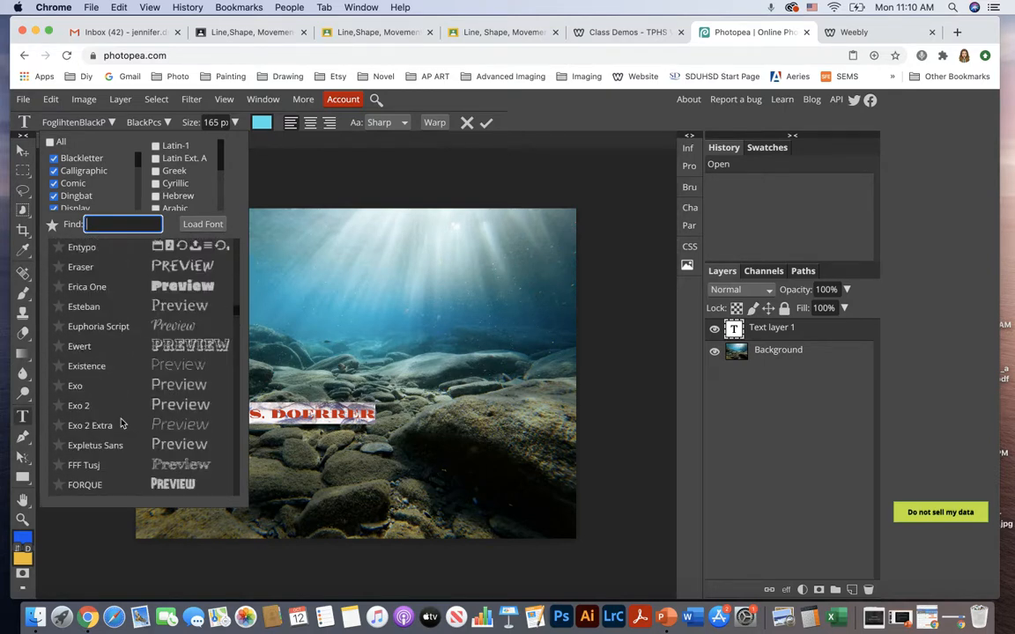
{"action": "scroll", "coordinate": [121, 423], "scroll_direction": "up", "scroll_amount": 15}
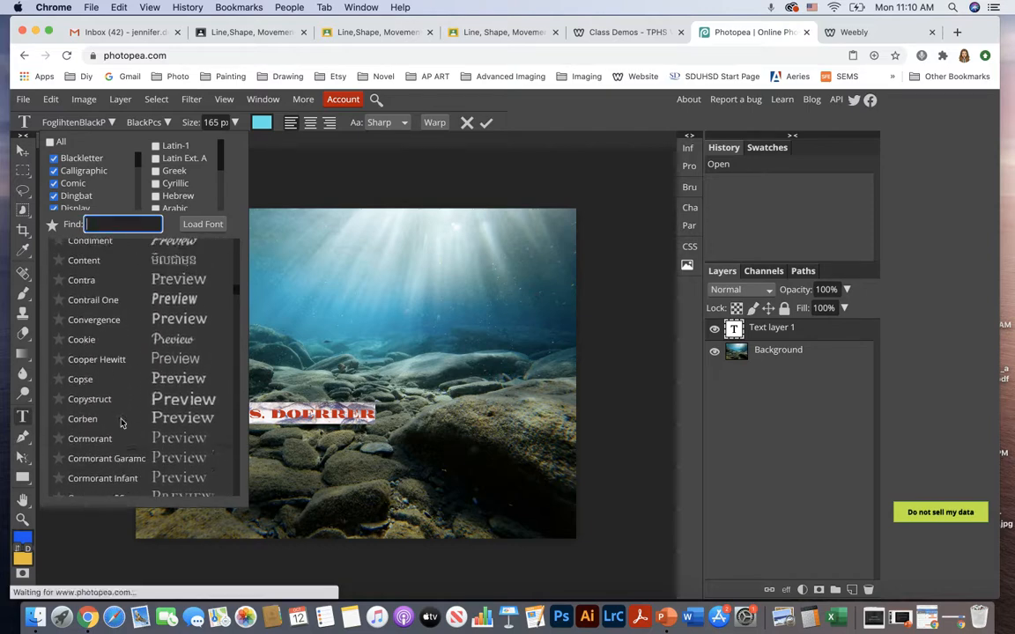
{"action": "scroll", "coordinate": [122, 423], "scroll_direction": "up", "scroll_amount": 15}
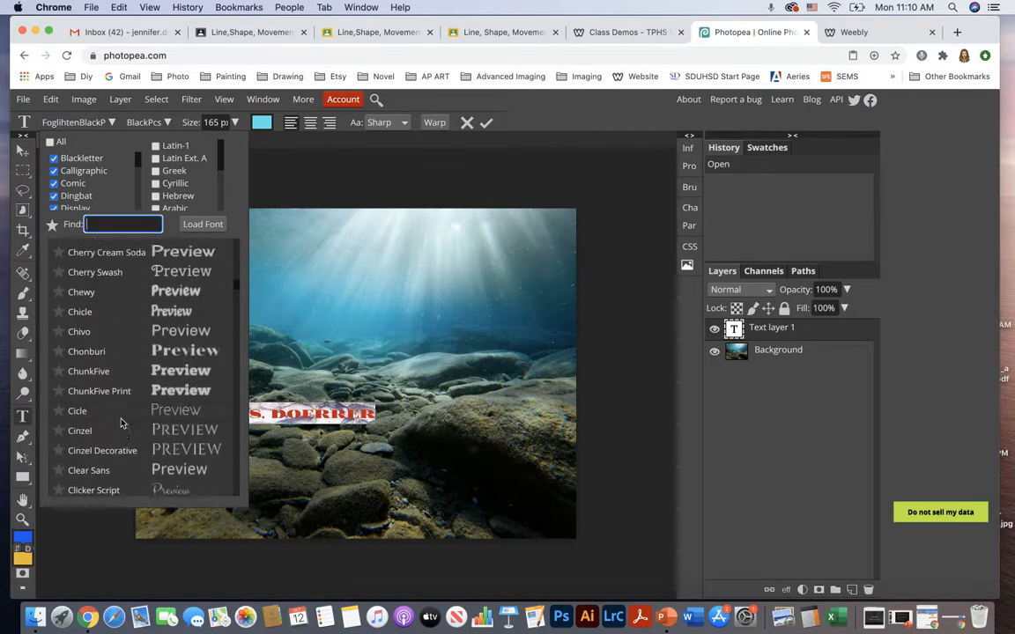
{"action": "scroll", "coordinate": [121, 423], "scroll_direction": "up", "scroll_amount": 5}
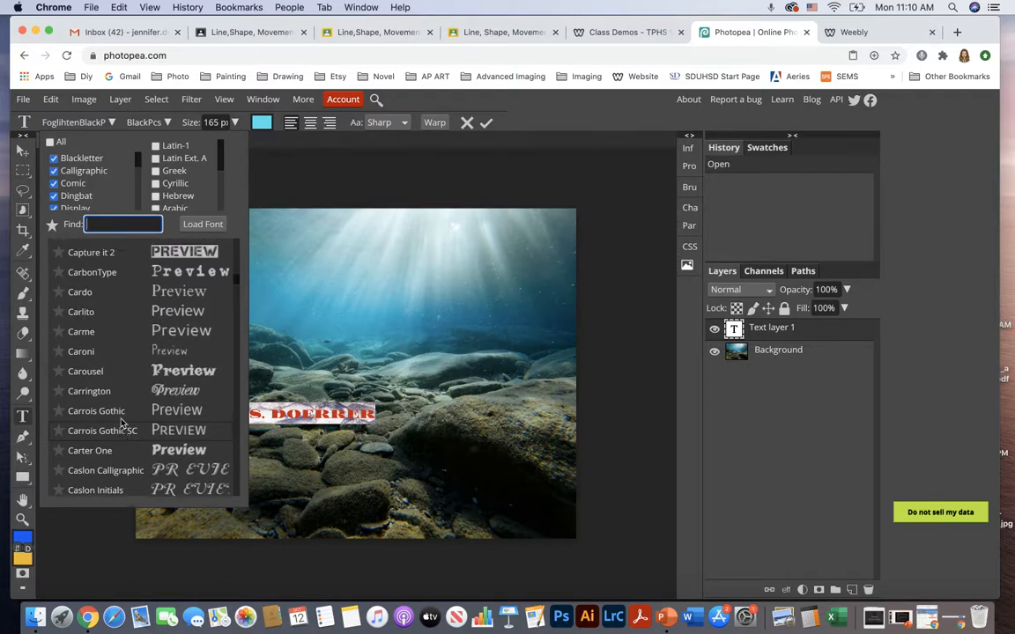
{"action": "scroll", "coordinate": [122, 423], "scroll_direction": "up", "scroll_amount": 8}
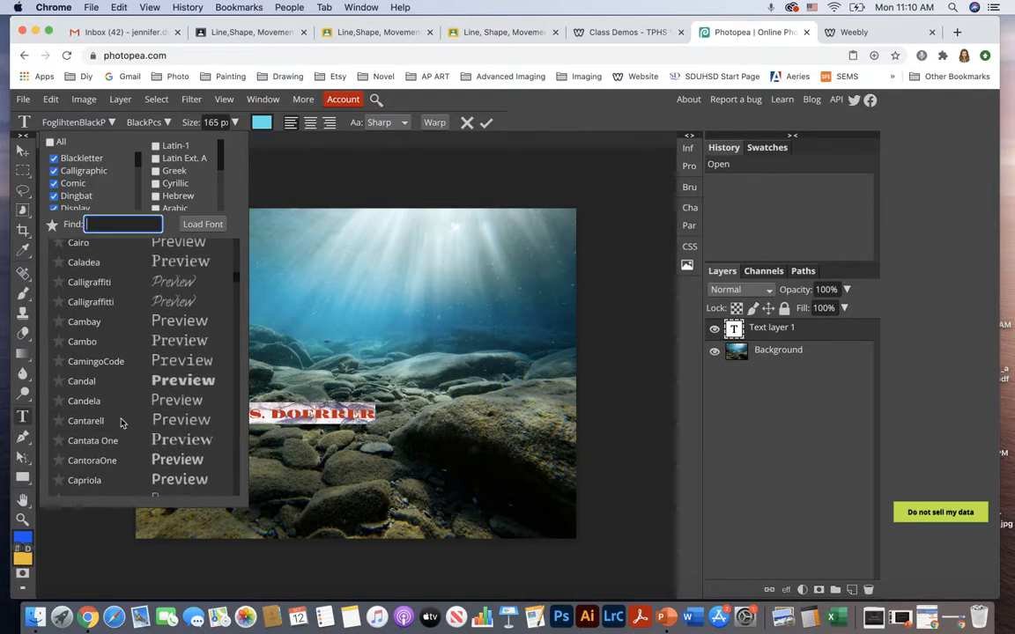
{"action": "scroll", "coordinate": [122, 437], "scroll_direction": "up", "scroll_amount": 12}
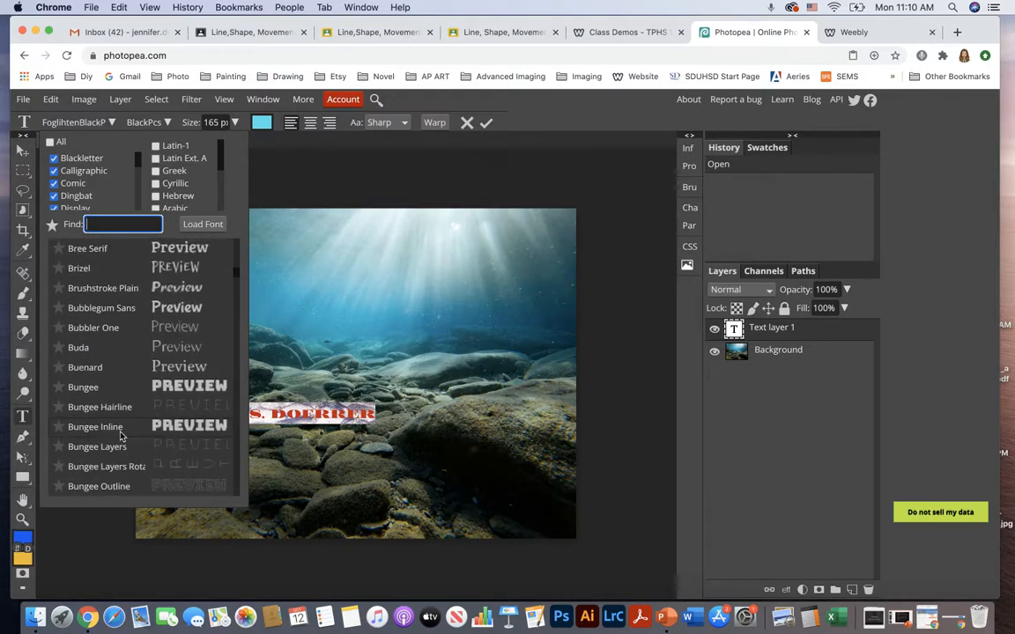
{"action": "left_click", "coordinate": [150, 390]}
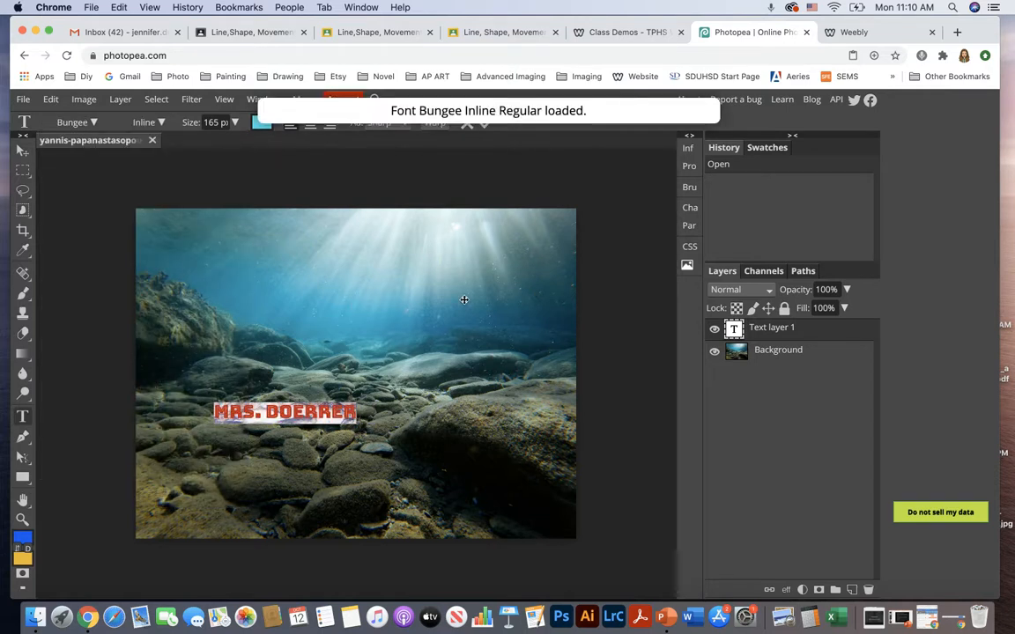
{"action": "left_click", "coordinate": [96, 124]}
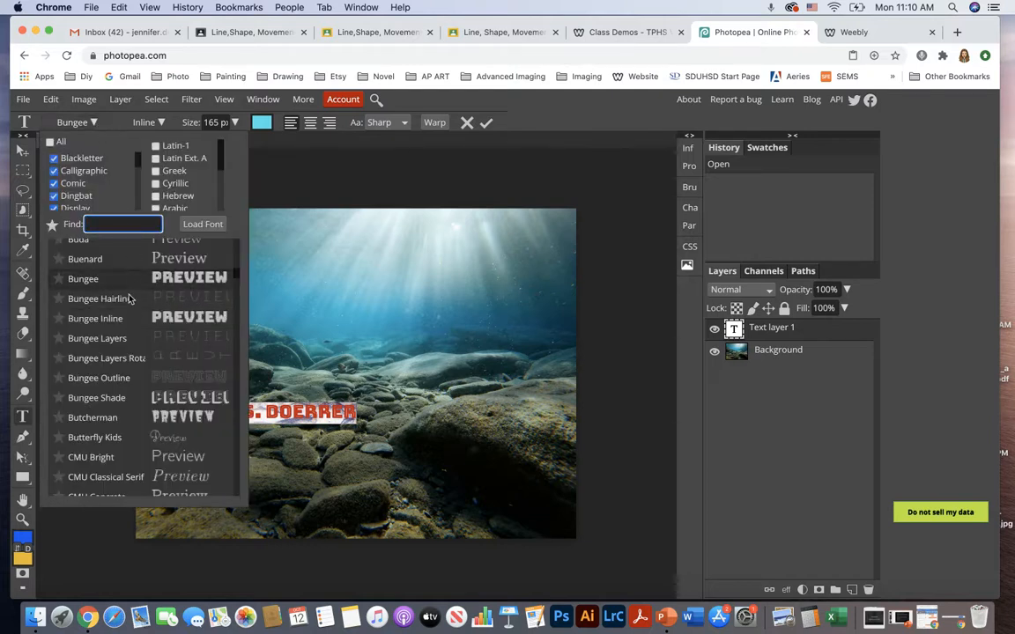
{"action": "left_click", "coordinate": [124, 318]}
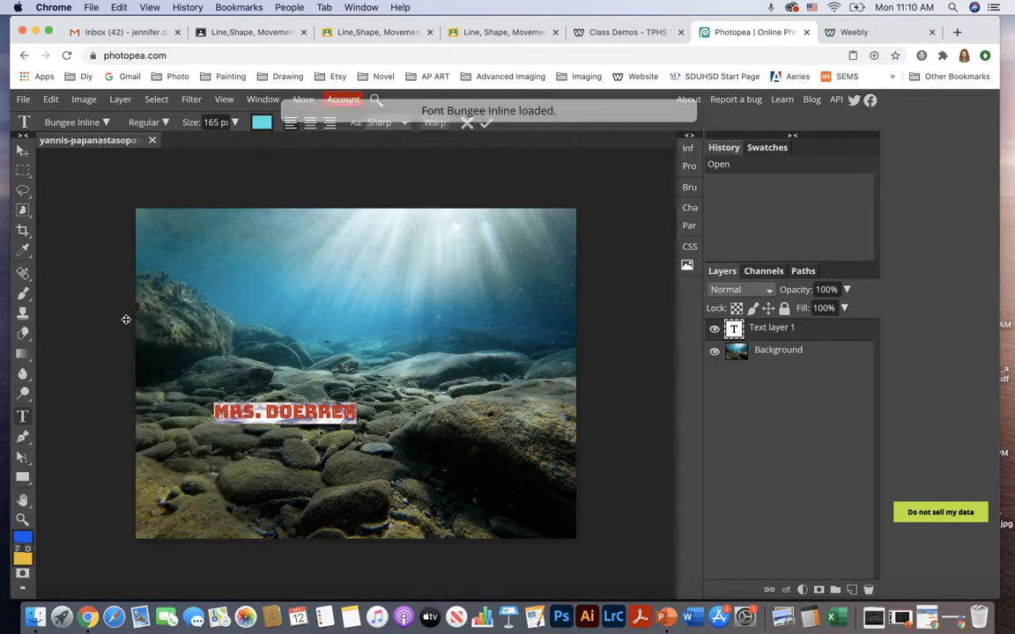
Change the font of the selected name text to ChunkFive Print.
{"action": "left_click", "coordinate": [107, 124]}
{"action": "scroll", "coordinate": [128, 388], "scroll_direction": "down", "scroll_amount": 5}
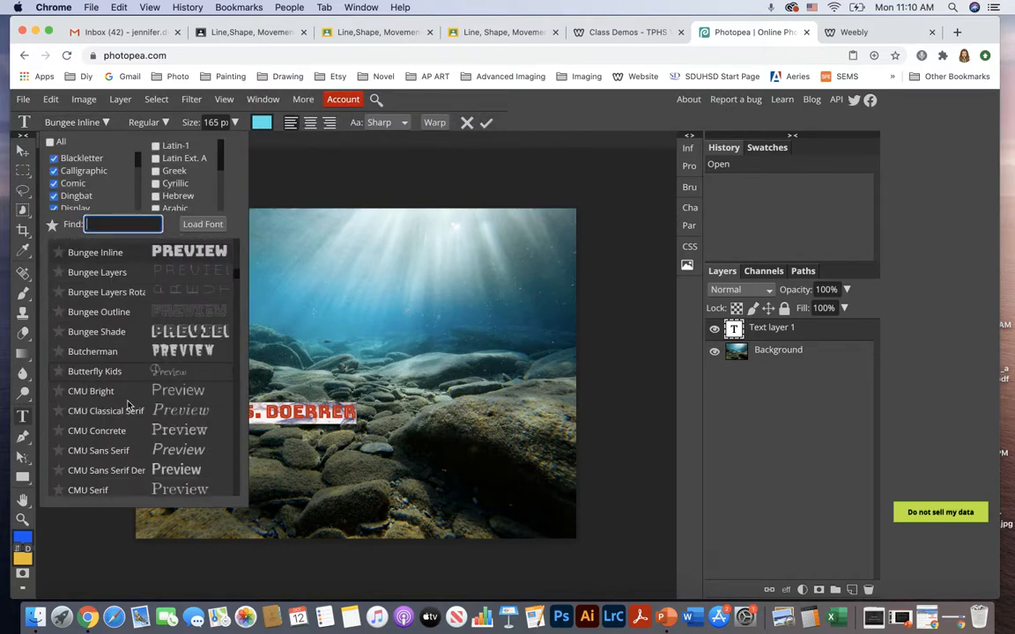
{"action": "scroll", "coordinate": [128, 405], "scroll_direction": "down", "scroll_amount": 5}
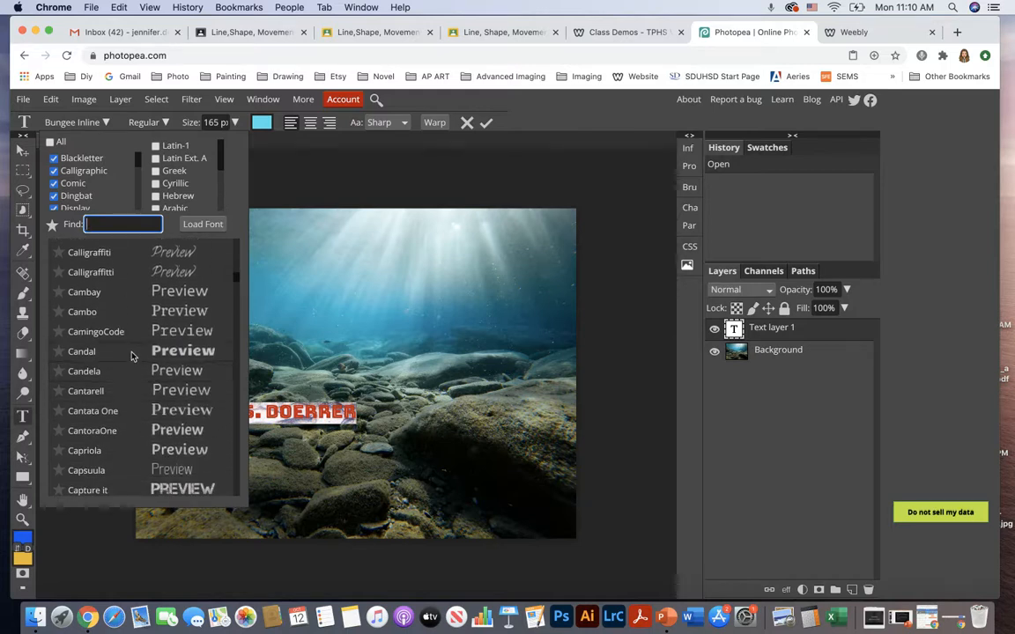
{"action": "scroll", "coordinate": [127, 407], "scroll_direction": "down", "scroll_amount": 5}
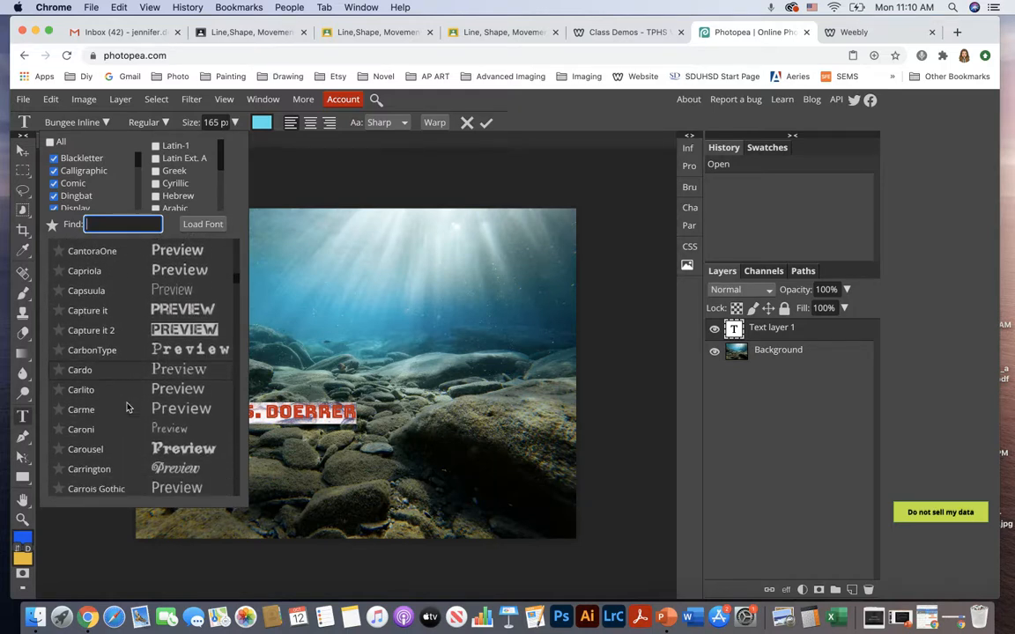
{"action": "scroll", "coordinate": [127, 407], "scroll_direction": "down", "scroll_amount": 5}
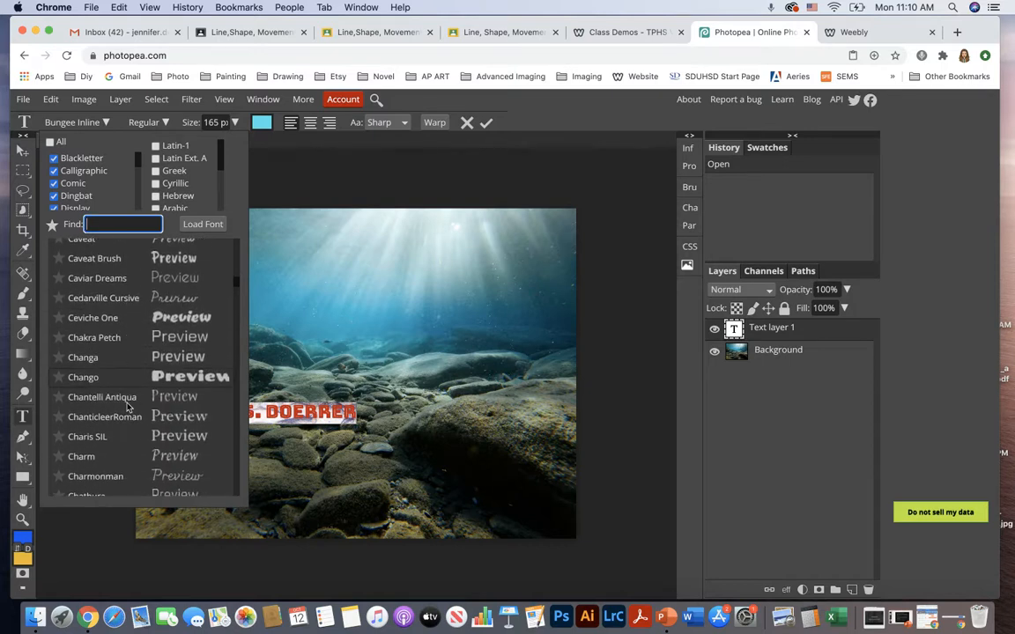
{"action": "scroll", "coordinate": [127, 407], "scroll_direction": "down", "scroll_amount": 4}
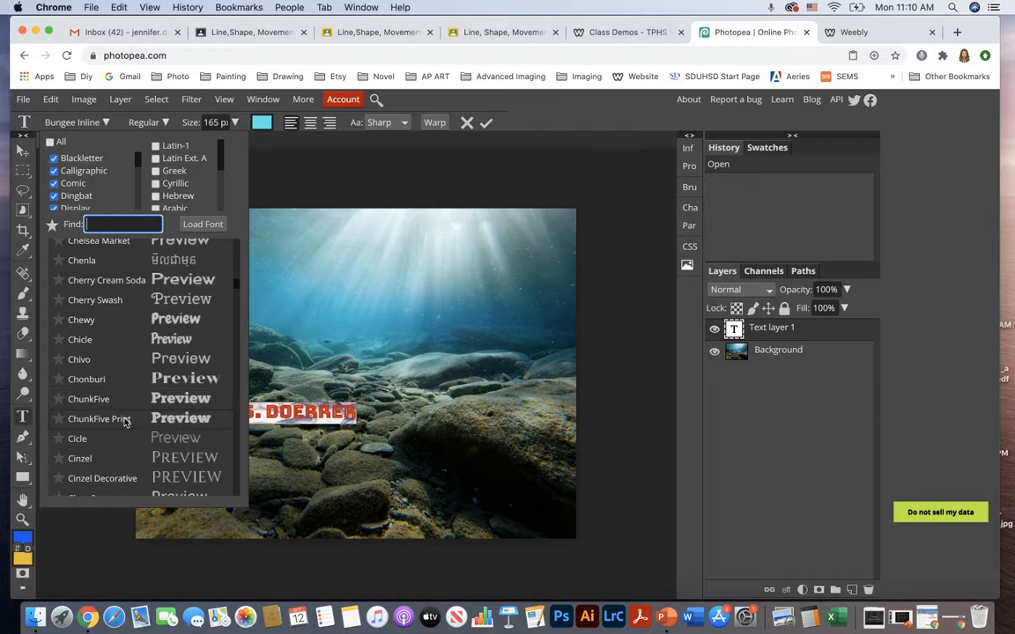
{"action": "left_click", "coordinate": [124, 419]}
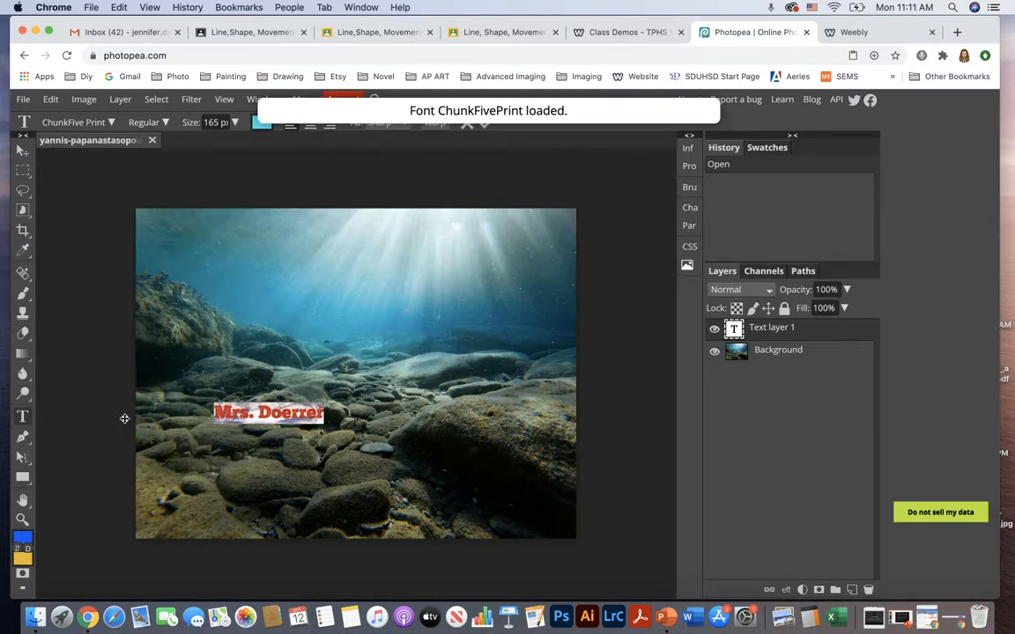
Reduce the name text's font size to 148 px and commit the text.
{"action": "left_click", "coordinate": [235, 123]}
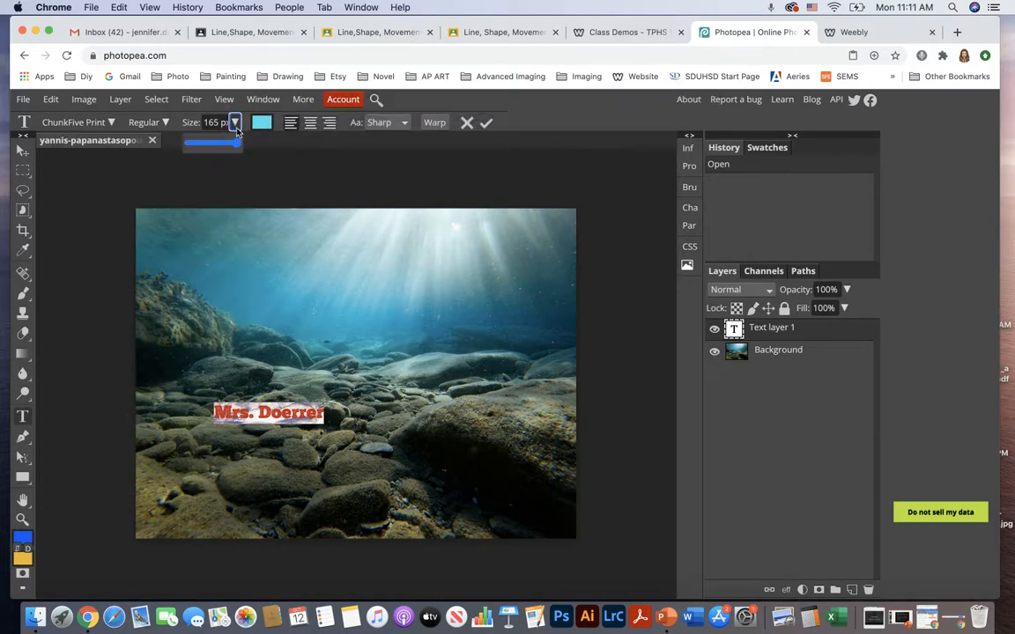
{"action": "left_click_drag", "start_coordinate": [235, 149], "coordinate": [230, 150]}
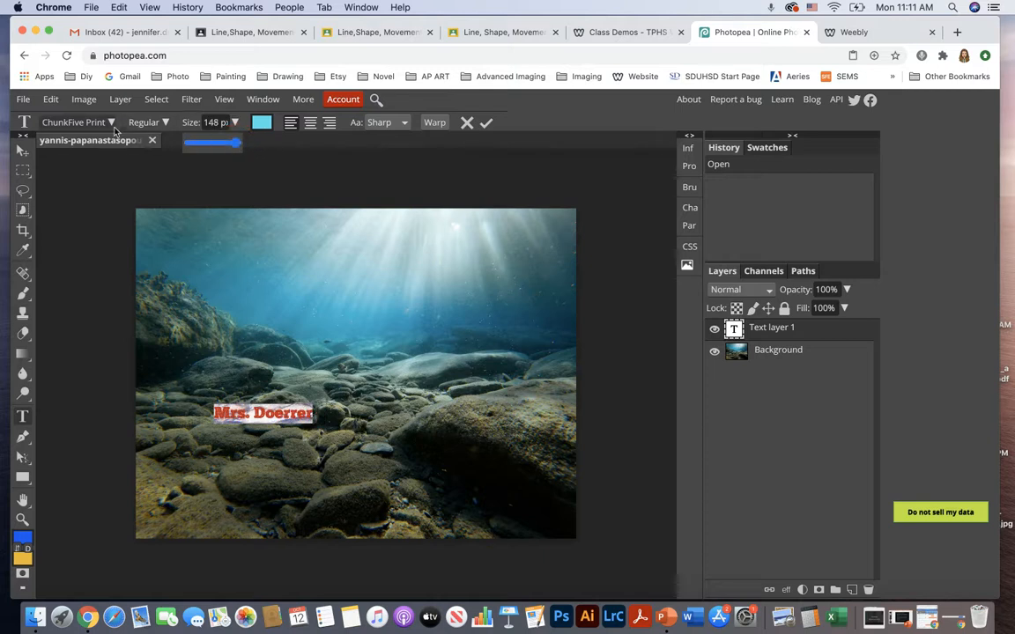
{"action": "left_click", "coordinate": [24, 151]}
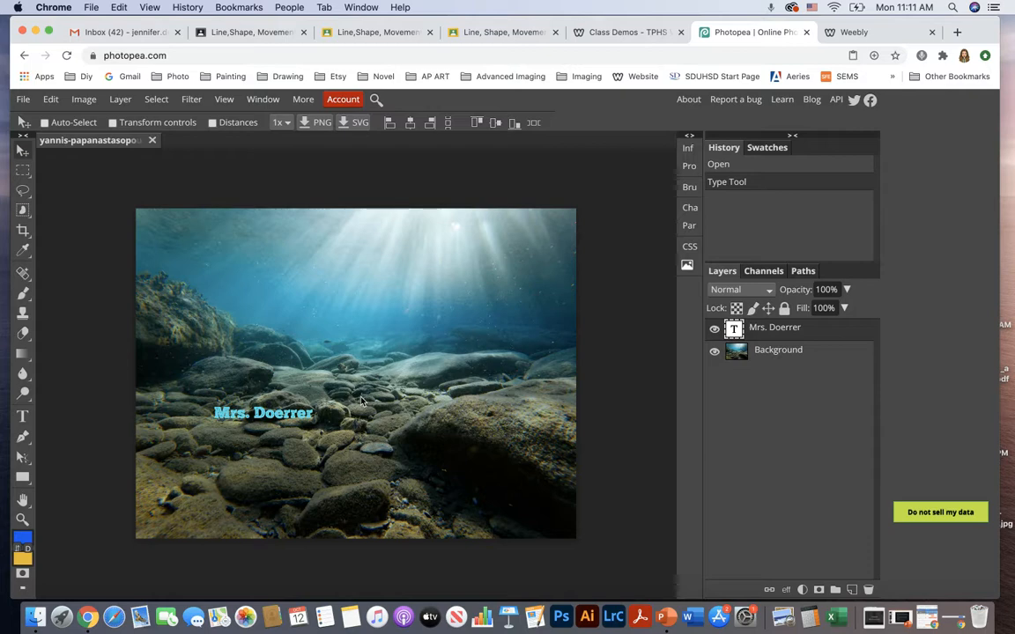
Free Transform the name text to about 260% width and 669% height, placing it over the foreground rocks.
{"action": "left_click", "coordinate": [50, 98]}
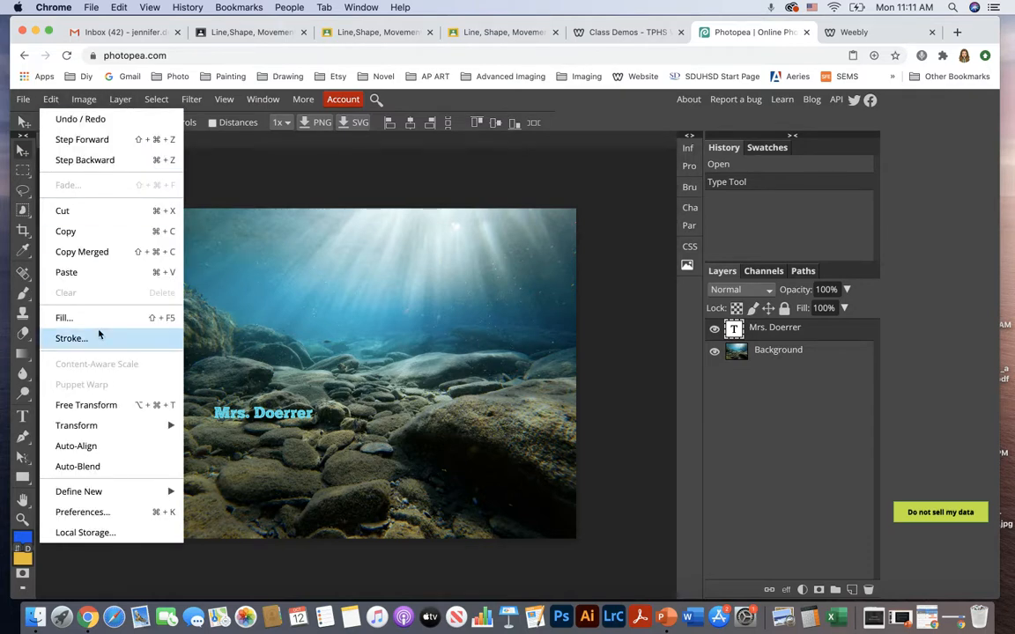
{"action": "left_click", "coordinate": [104, 406]}
{"action": "left_click_drag", "start_coordinate": [313, 406], "coordinate": [469, 337]}
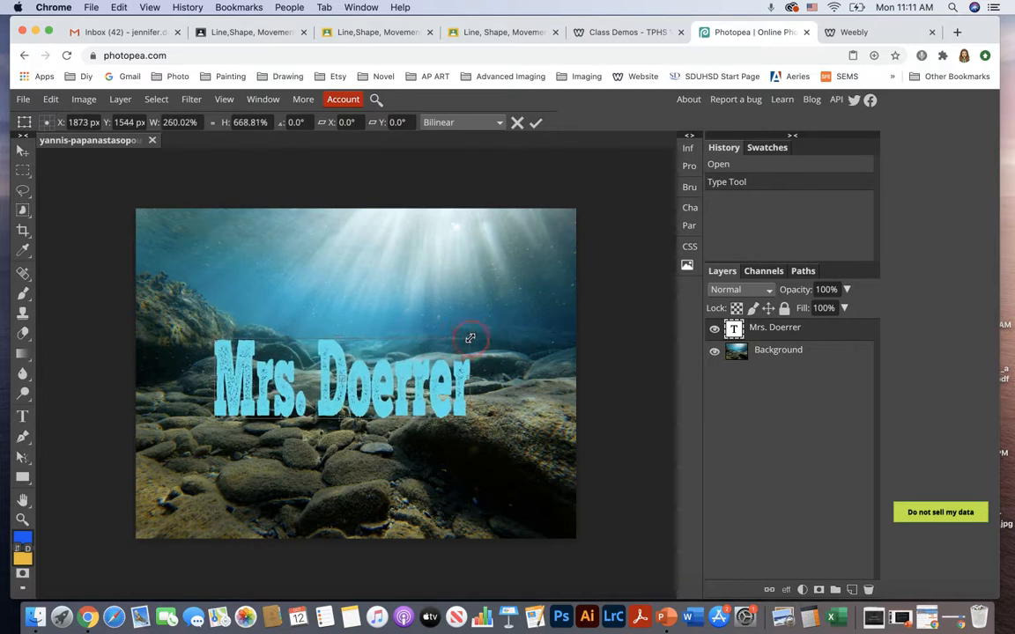
{"action": "left_click_drag", "start_coordinate": [382, 385], "coordinate": [368, 421]}
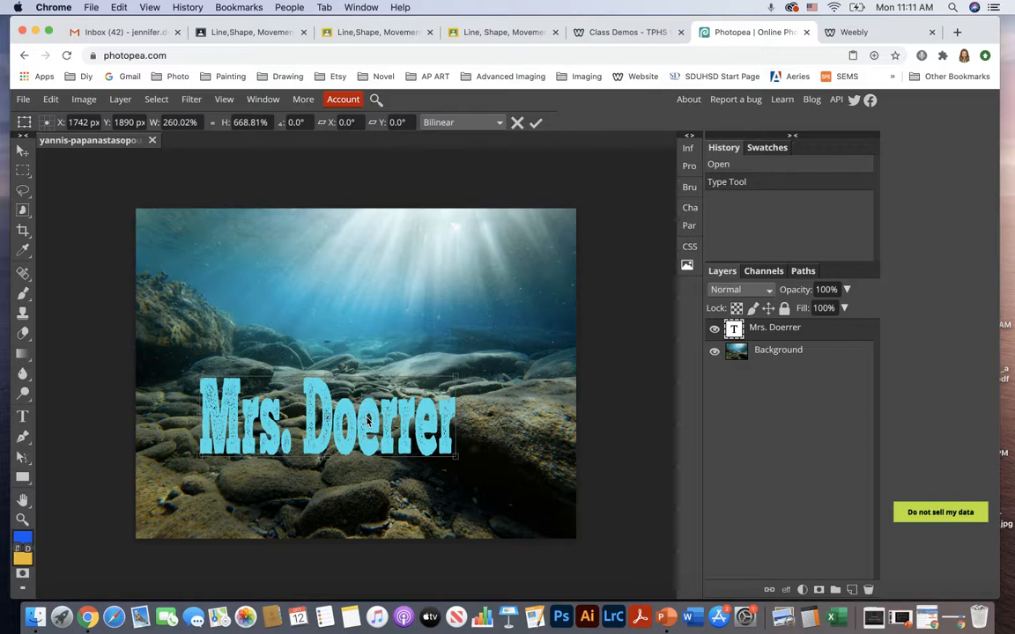
{"action": "left_click", "coordinate": [536, 123]}
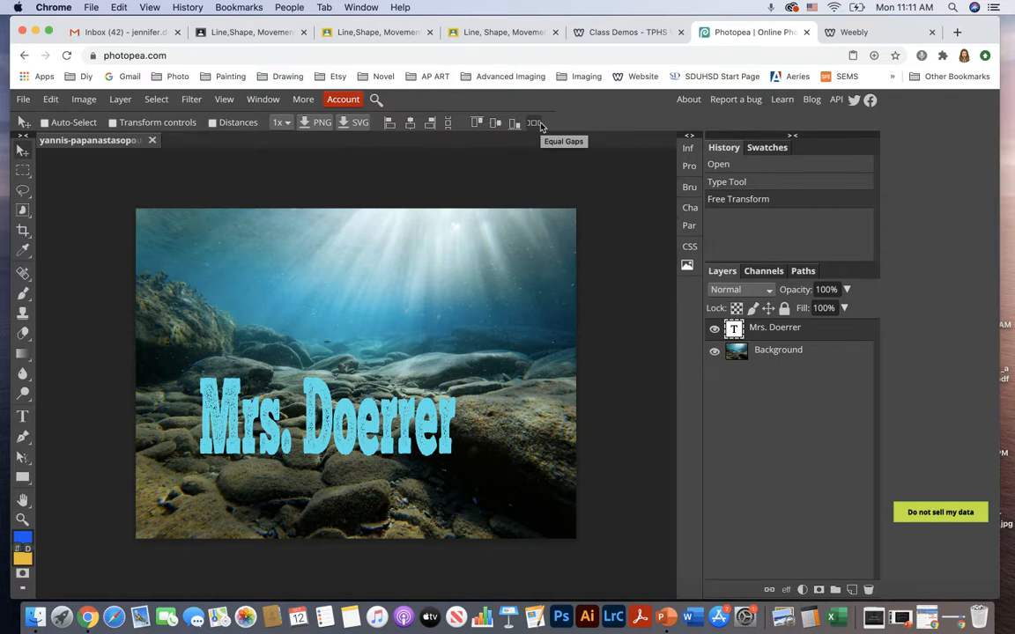
Duplicate the Background layer and place the copy above the name text layer.
{"action": "left_click", "coordinate": [784, 351]}
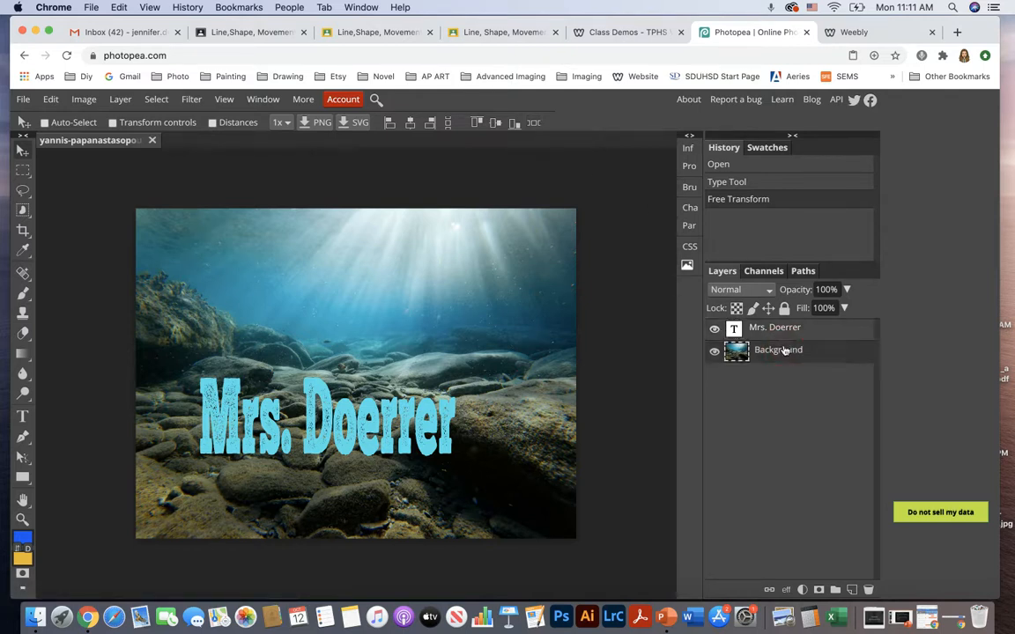
{"action": "left_click", "coordinate": [120, 99]}
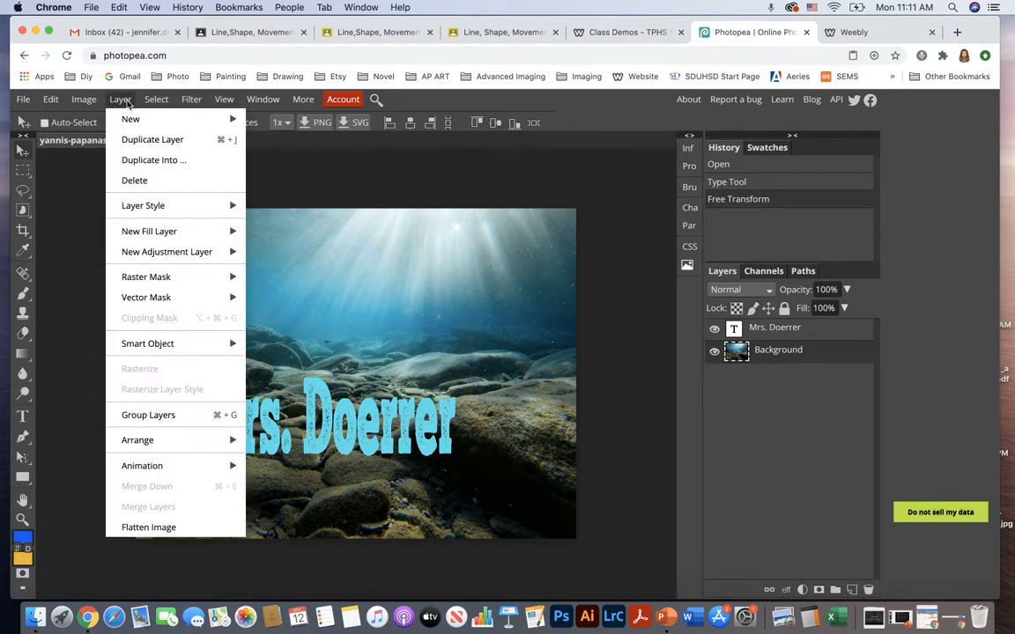
{"action": "left_click", "coordinate": [196, 143]}
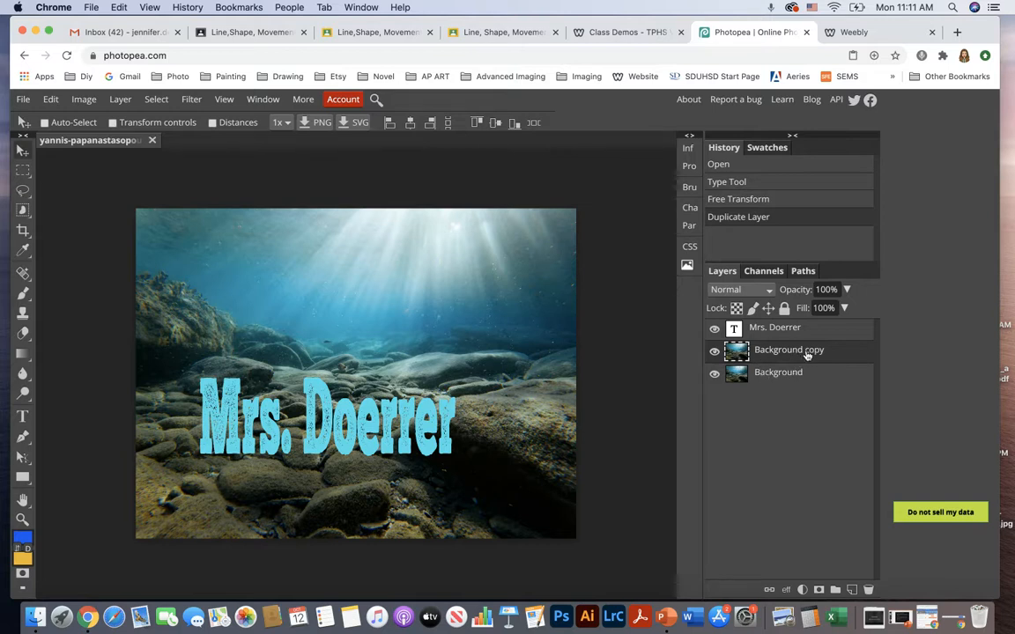
{"action": "left_click_drag", "start_coordinate": [807, 355], "coordinate": [806, 334]}
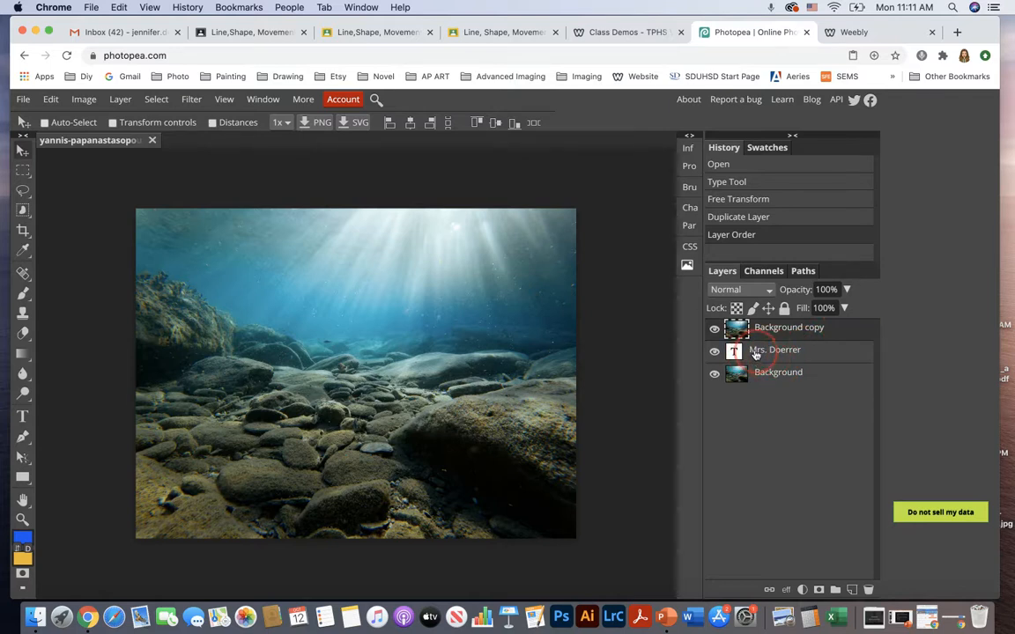
Hide the original Background layer and clip the background copy to the name text with a clipping mask.
{"action": "left_click", "coordinate": [713, 376]}
{"action": "left_click", "coordinate": [120, 101]}
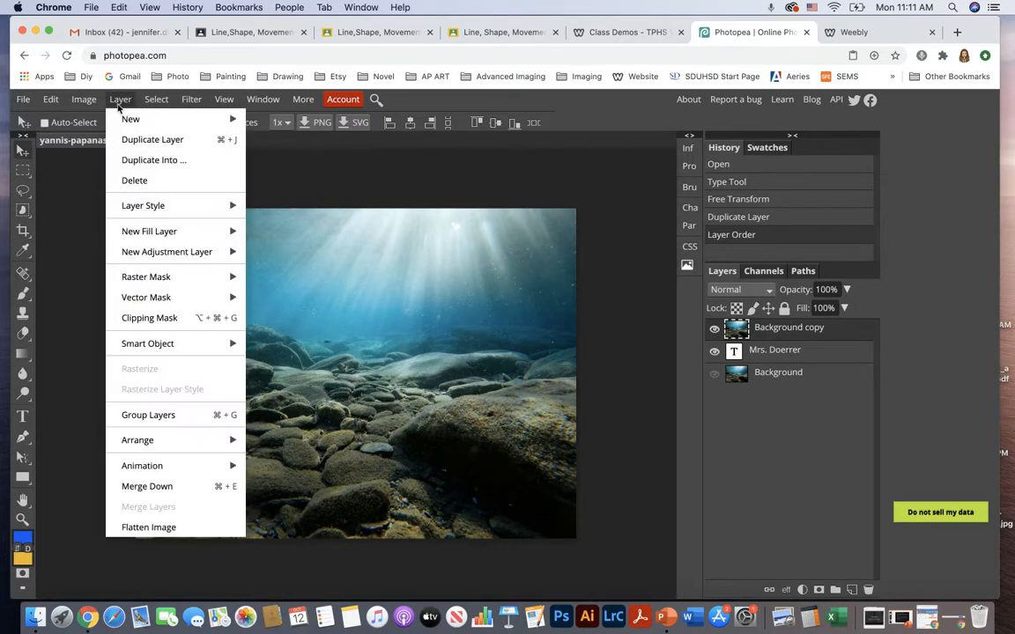
{"action": "left_click", "coordinate": [178, 319]}
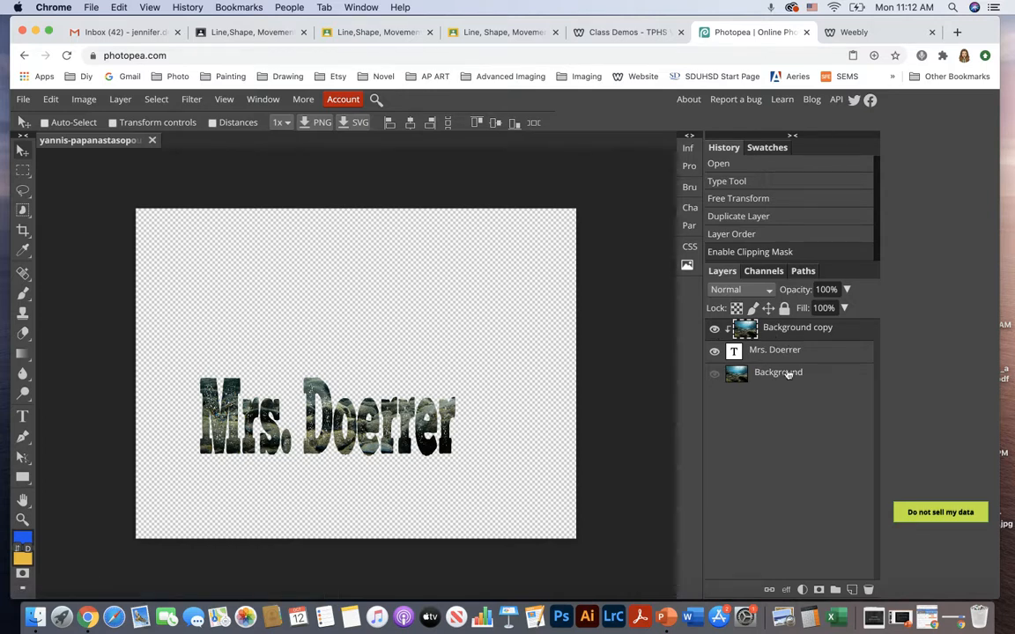
Try shifting the clipped background copy to different positions inside the name lettering.
{"action": "left_click_drag", "start_coordinate": [376, 438], "coordinate": [284, 476]}
{"action": "left_click_drag", "start_coordinate": [364, 449], "coordinate": [479, 462]}
{"action": "left_click_drag", "start_coordinate": [504, 433], "coordinate": [527, 399]}
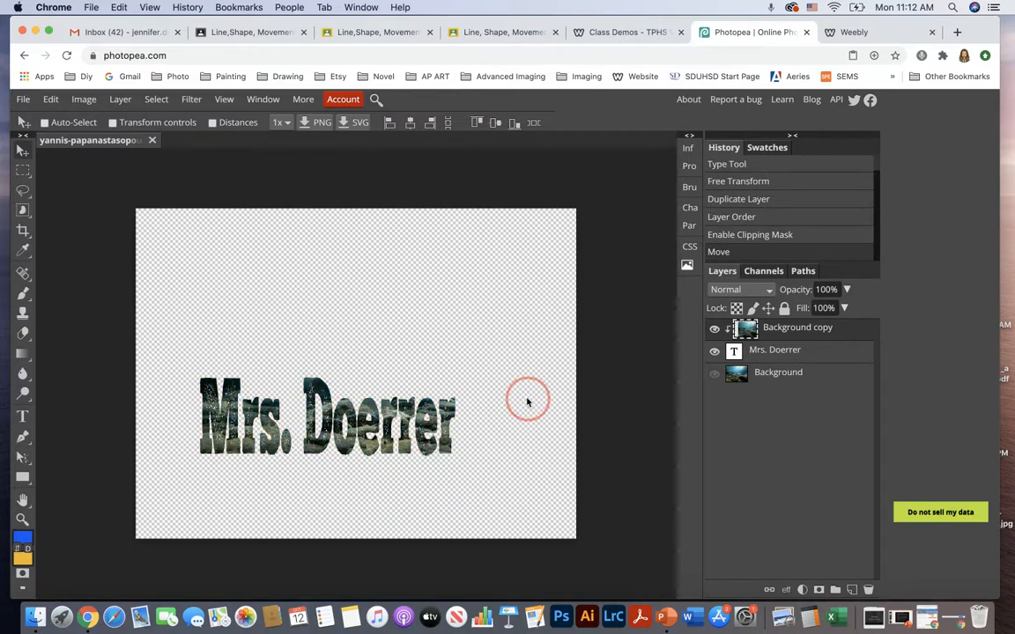
{"action": "left_click_drag", "start_coordinate": [403, 434], "coordinate": [358, 468]}
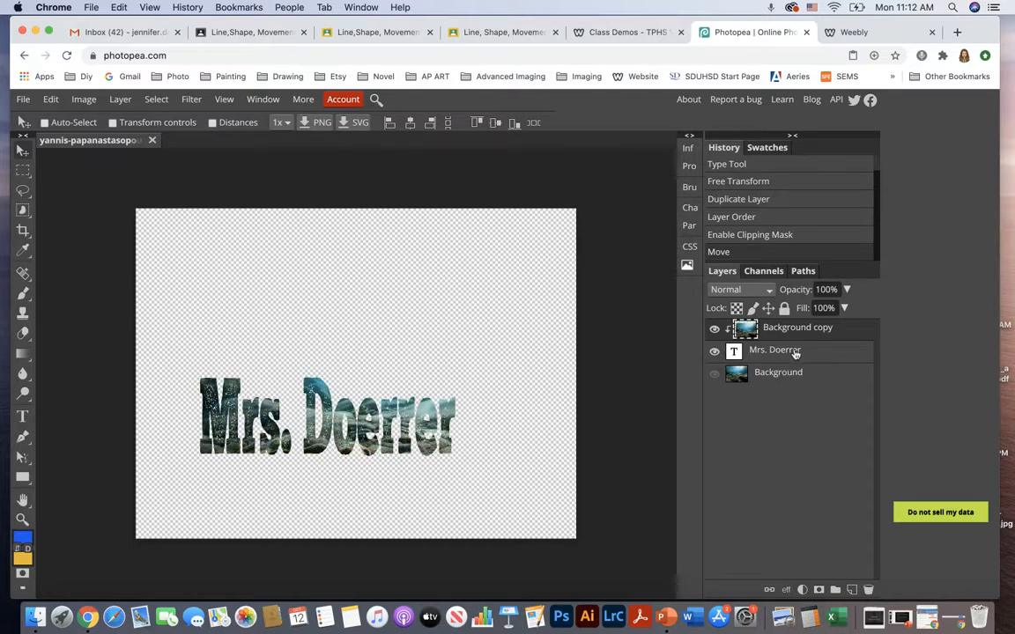
Try moving the name text lower with the Background layer shown, and revert the history to the Enable Clipping Mask state.
{"action": "left_click", "coordinate": [772, 357]}
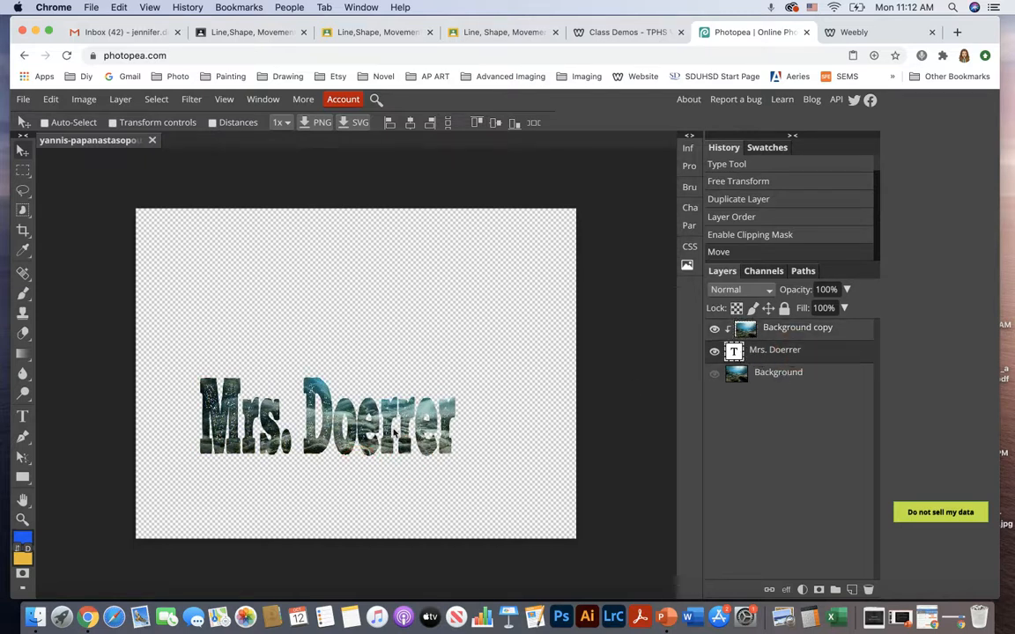
{"action": "left_click_drag", "start_coordinate": [393, 432], "coordinate": [350, 460]}
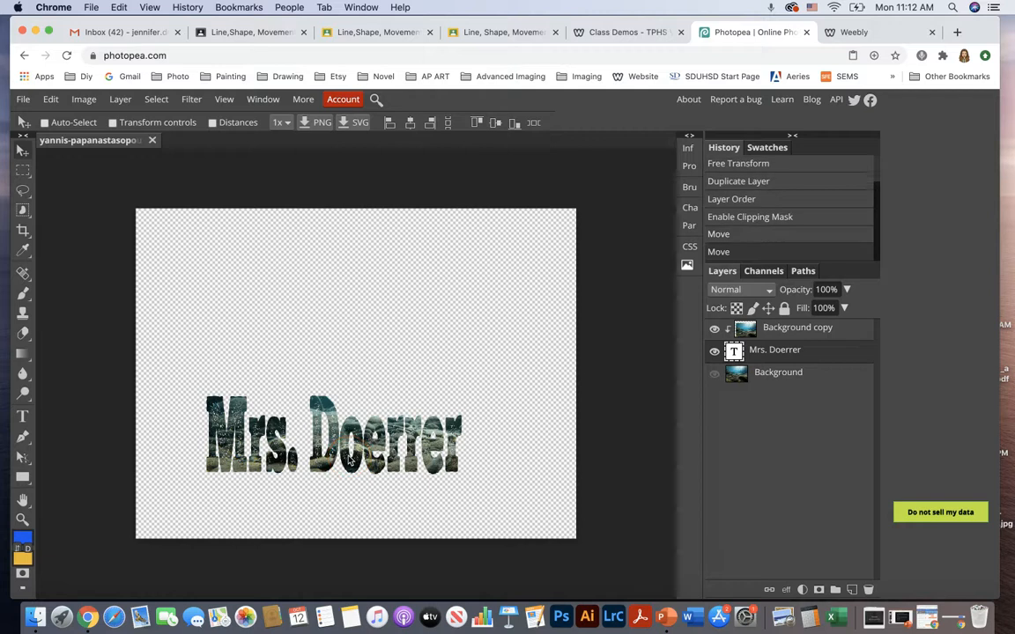
{"action": "left_click", "coordinate": [714, 375]}
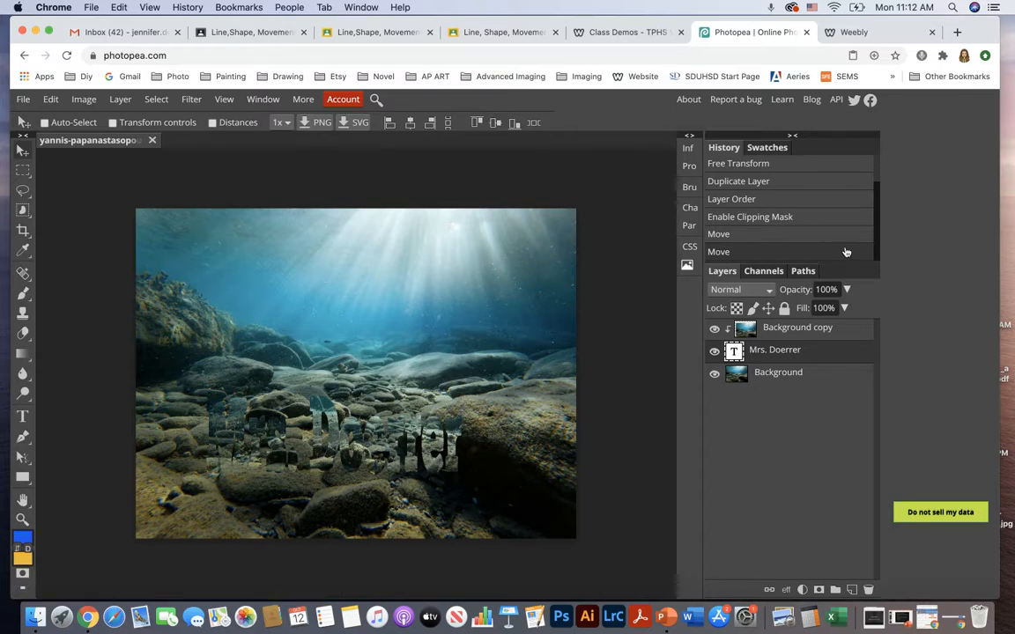
{"action": "left_click", "coordinate": [778, 221]}
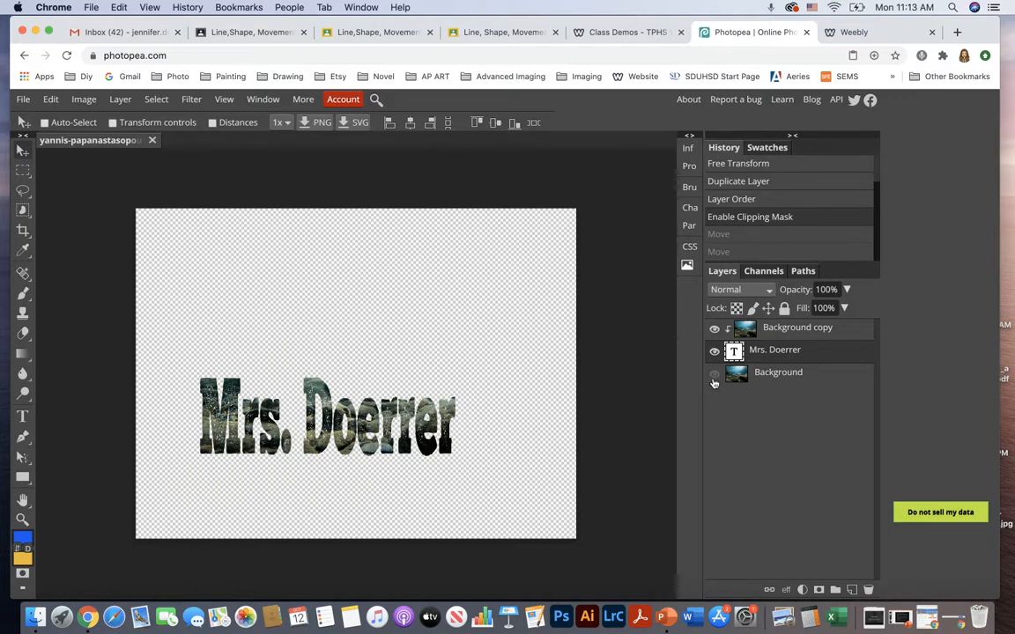
Add a drop shadow to the name text layer with its blend mode set to Normal.
{"action": "left_click", "coordinate": [789, 358]}
{"action": "left_click", "coordinate": [128, 102]}
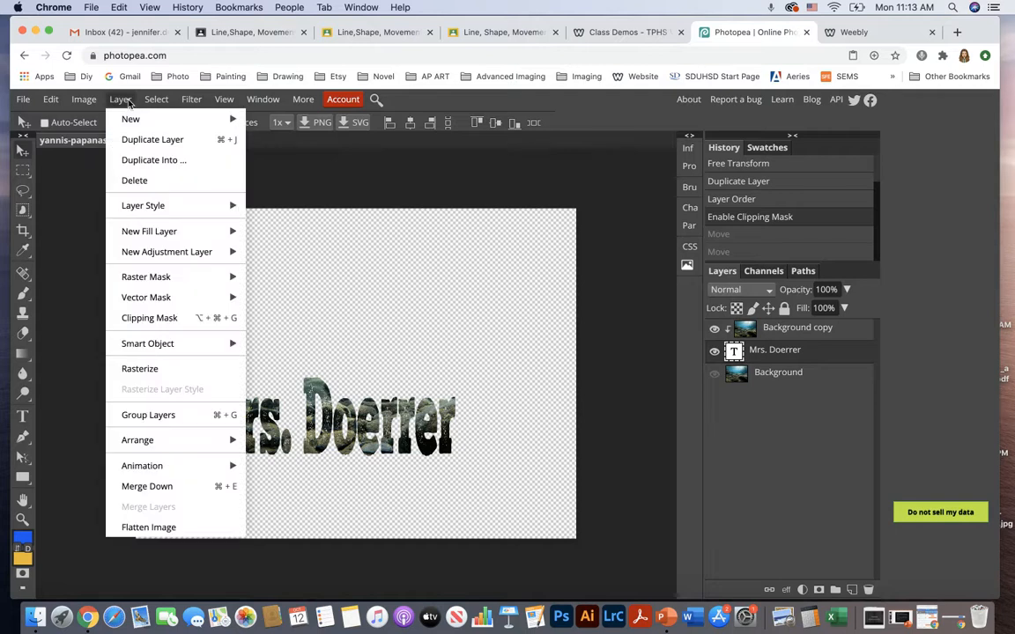
{"action": "mouse_move", "coordinate": [156, 206]}
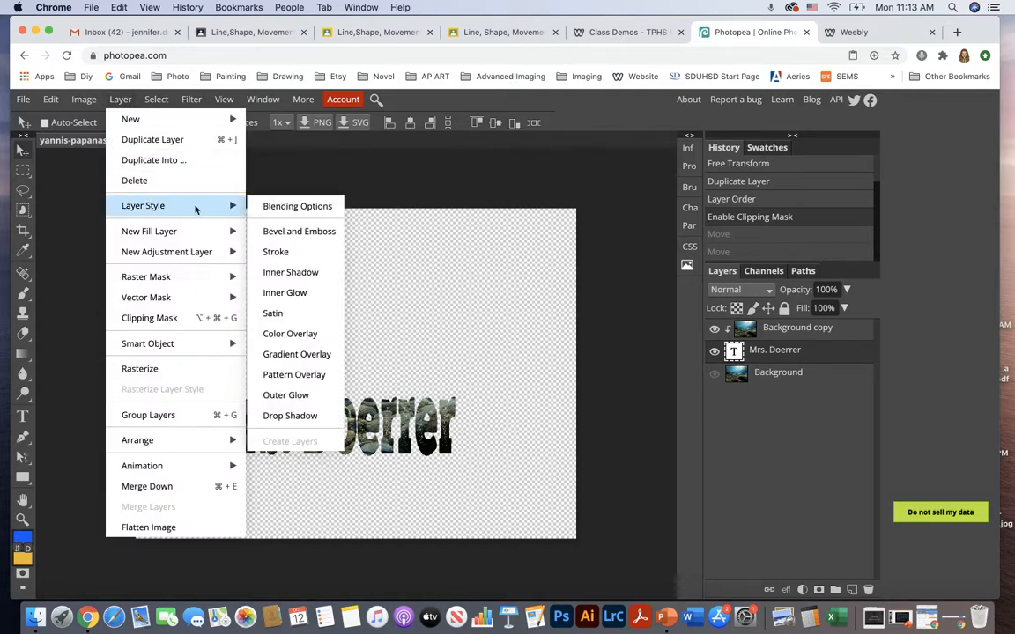
{"action": "left_click", "coordinate": [319, 419]}
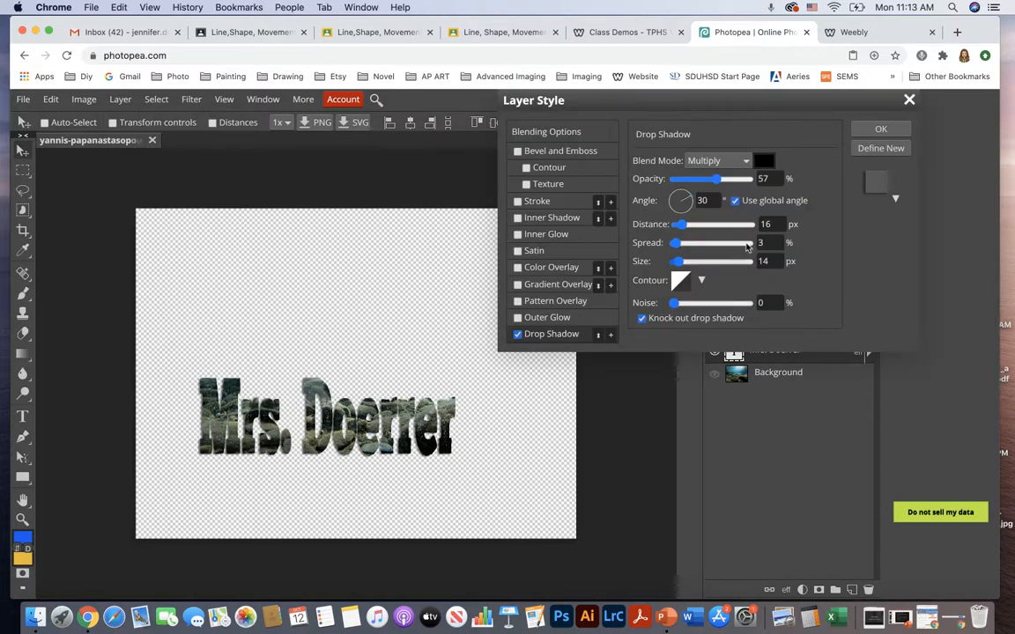
{"action": "left_click", "coordinate": [715, 160]}
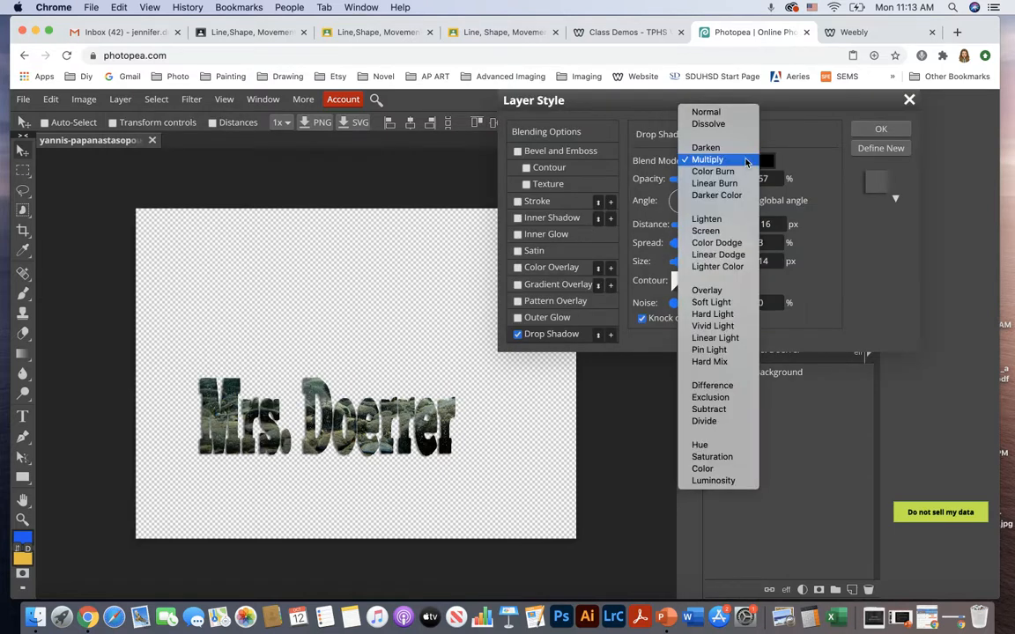
{"action": "left_click", "coordinate": [731, 114]}
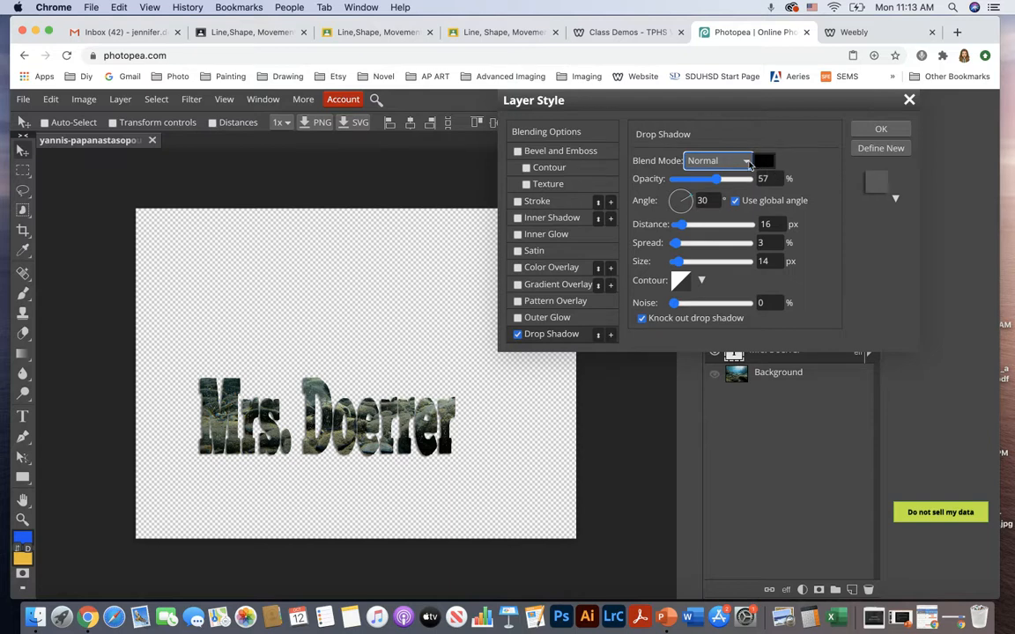
Set the drop shadow's color to black and its opacity to 100%.
{"action": "left_click", "coordinate": [764, 162]}
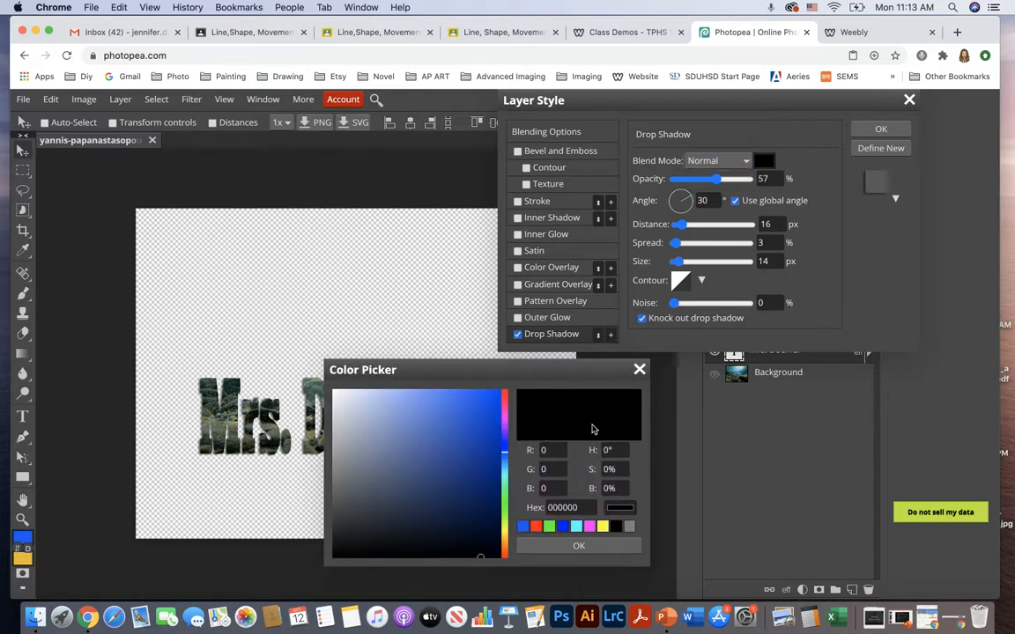
{"action": "left_click", "coordinate": [494, 558]}
{"action": "left_click", "coordinate": [580, 546]}
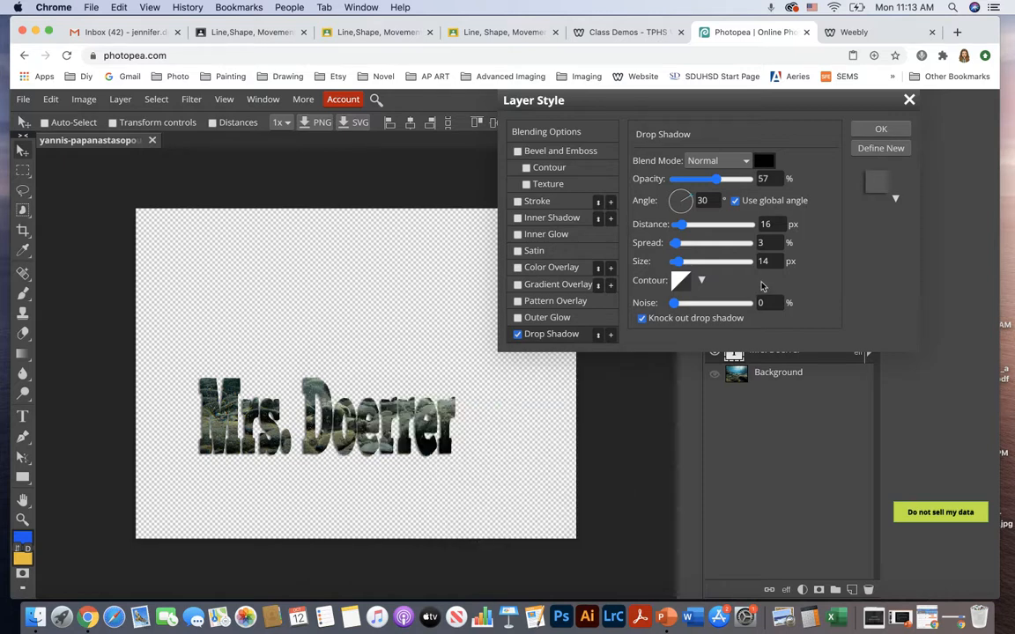
{"action": "left_click_drag", "start_coordinate": [716, 178], "coordinate": [753, 183]}
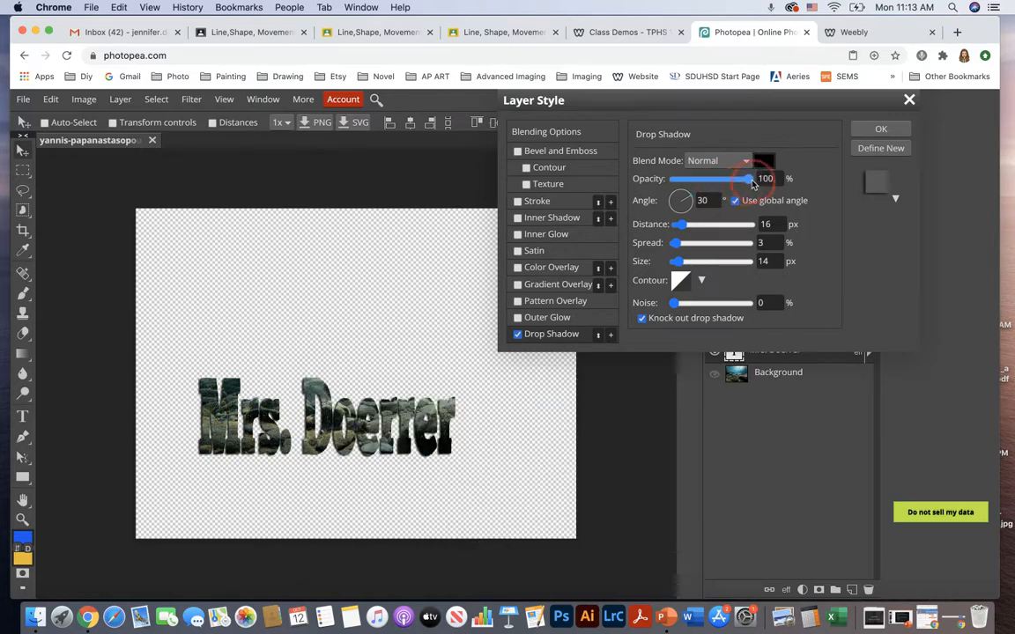
Set the drop shadow's distance to 42 px, spread to 32% and size to 56 px, and apply the layer style.
{"action": "left_click", "coordinate": [685, 228]}
{"action": "left_click_drag", "start_coordinate": [685, 228], "coordinate": [689, 262]}
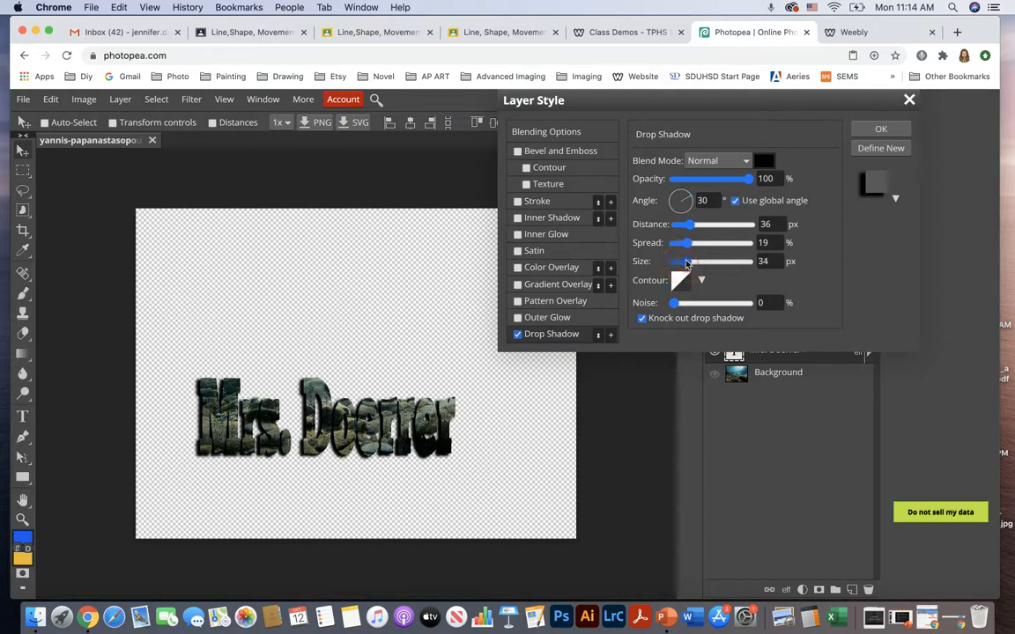
{"action": "left_click", "coordinate": [688, 246]}
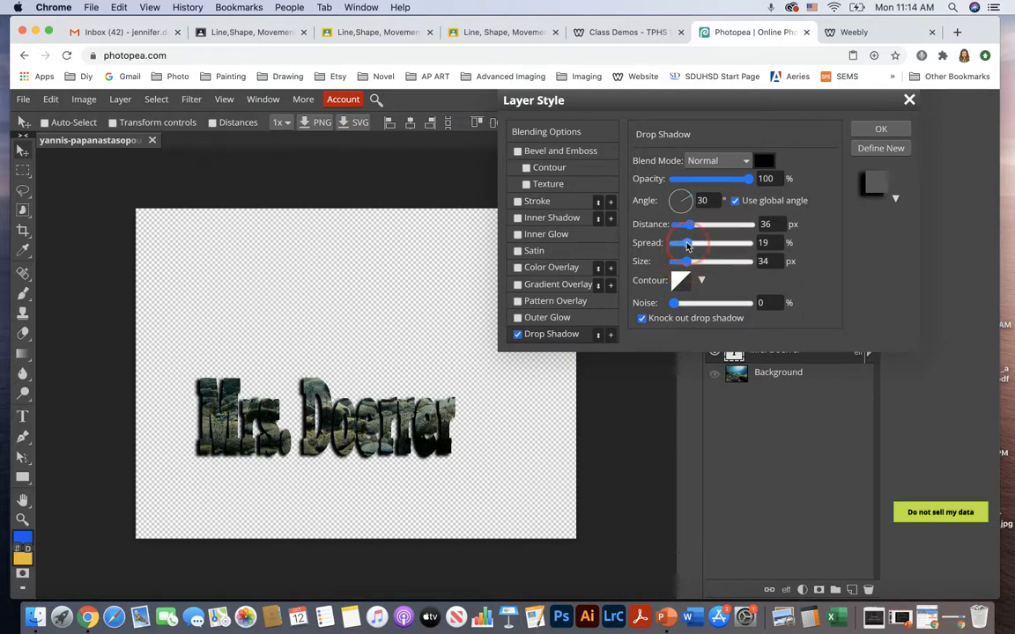
{"action": "mouse_move", "coordinate": [693, 247]}
{"action": "left_mouse_down"}
{"action": "mouse_move", "coordinate": [699, 228]}
{"action": "mouse_move", "coordinate": [691, 230]}
{"action": "mouse_move", "coordinate": [695, 265]}
{"action": "left_mouse_up"}
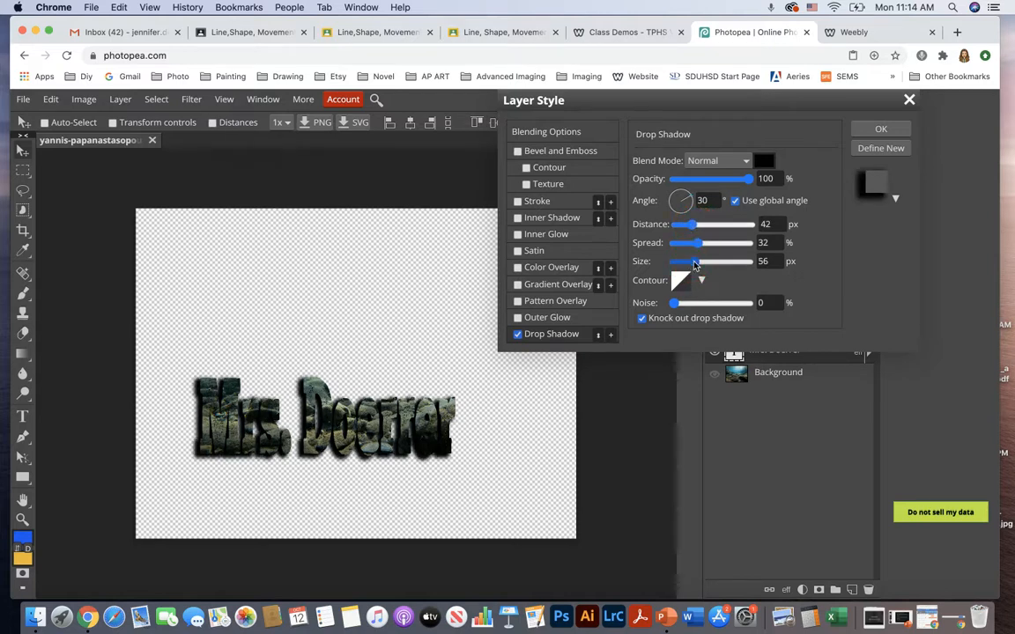
{"action": "left_click", "coordinate": [877, 131]}
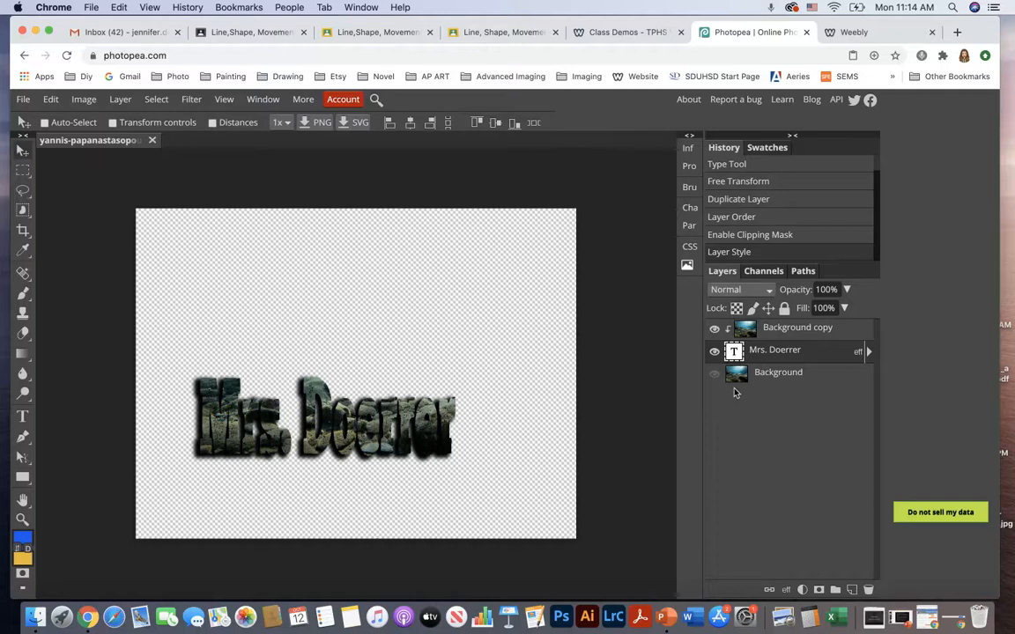
Show the original Background layer and move the name text up over the light rays near the photo's upper right.
{"action": "left_click", "coordinate": [715, 374]}
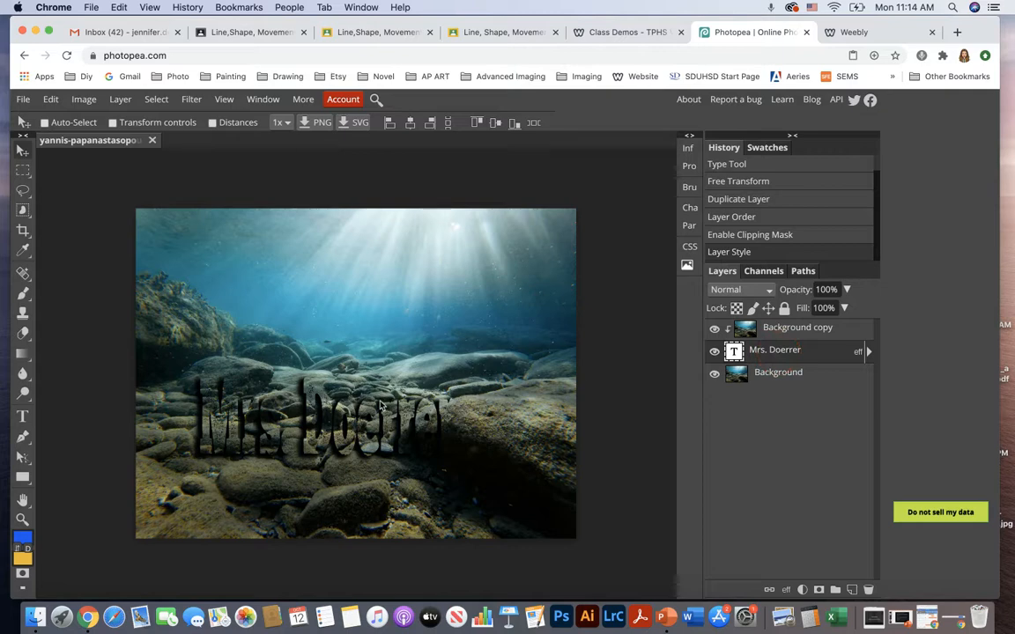
{"action": "left_click", "coordinate": [23, 148]}
{"action": "left_click", "coordinate": [806, 357]}
{"action": "left_click_drag", "start_coordinate": [368, 419], "coordinate": [449, 278]}
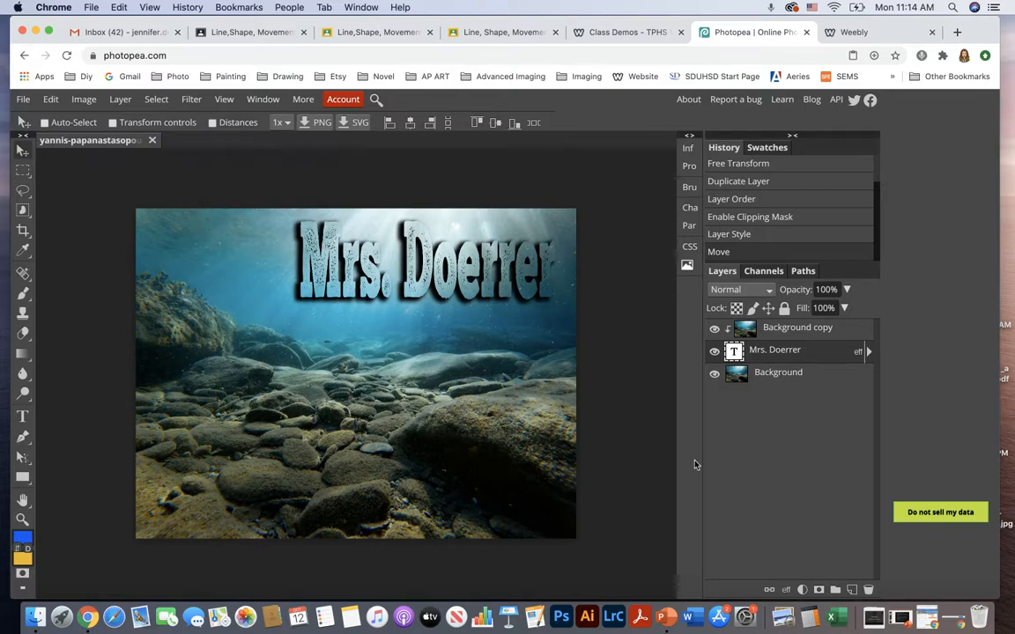
Expand the name text layer's effects and toggle the drop shadow off and on to compare the lettering.
{"action": "left_click", "coordinate": [869, 352]}
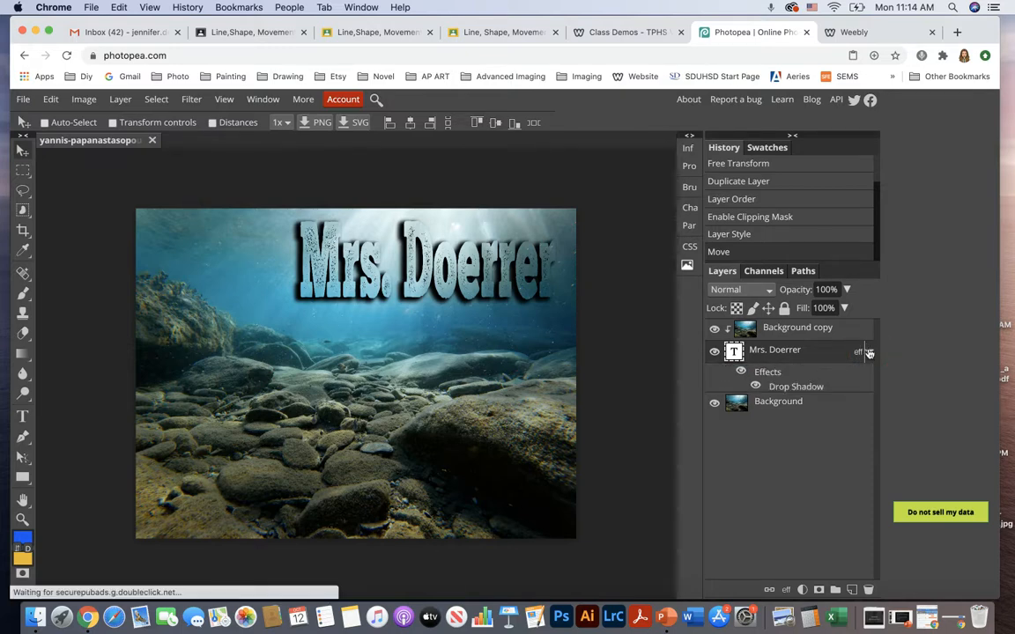
{"action": "left_click", "coordinate": [756, 388]}
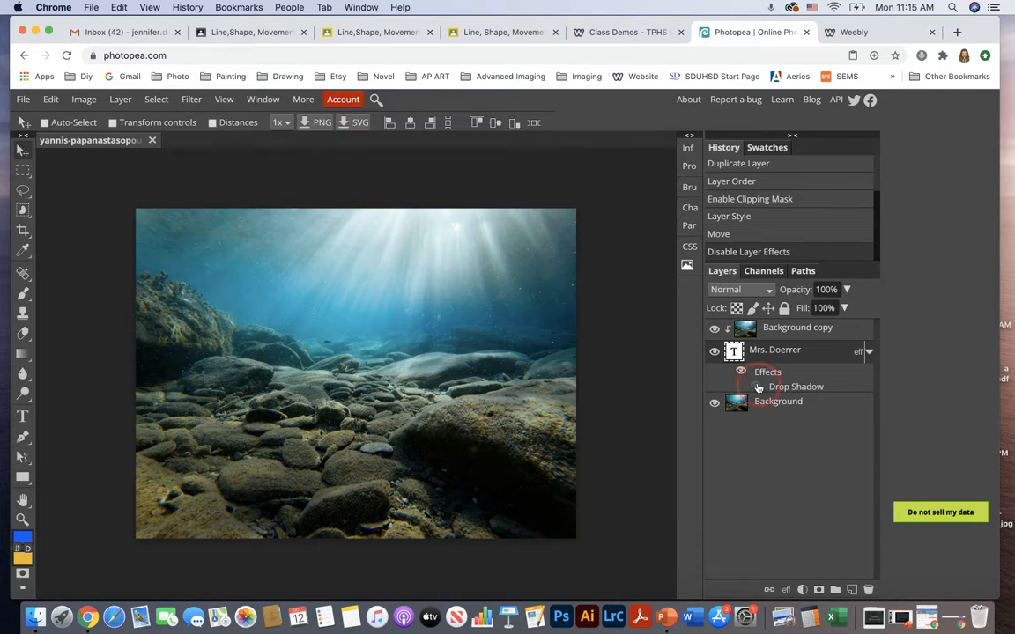
{"action": "left_click", "coordinate": [757, 387]}
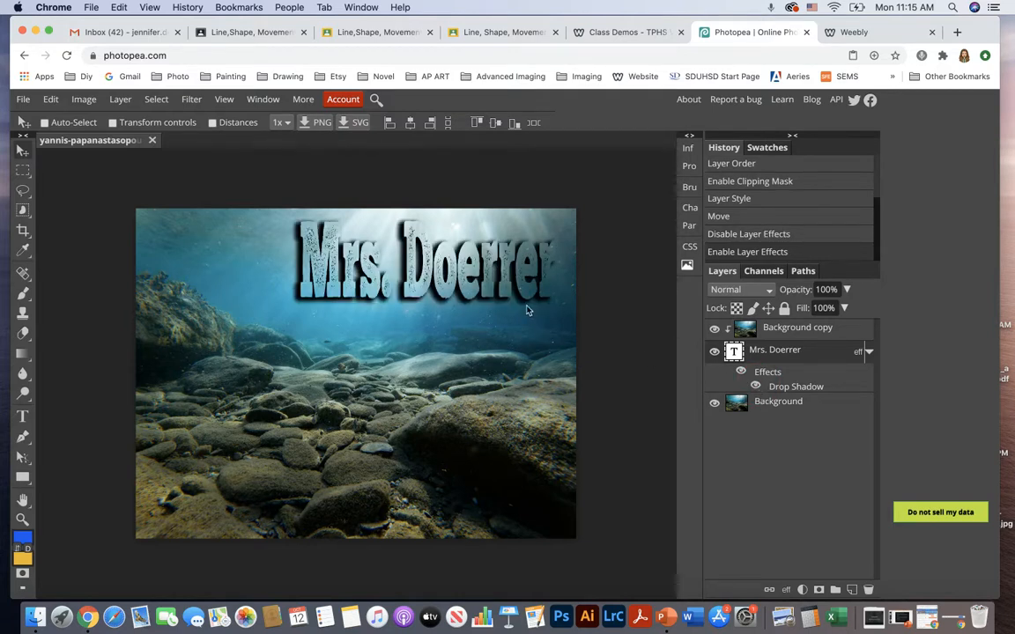
Change the name text's font to DayPosterBlack and reposition the lettering across the upper part of the photo.
{"action": "left_click_drag", "start_coordinate": [511, 291], "coordinate": [487, 364]}
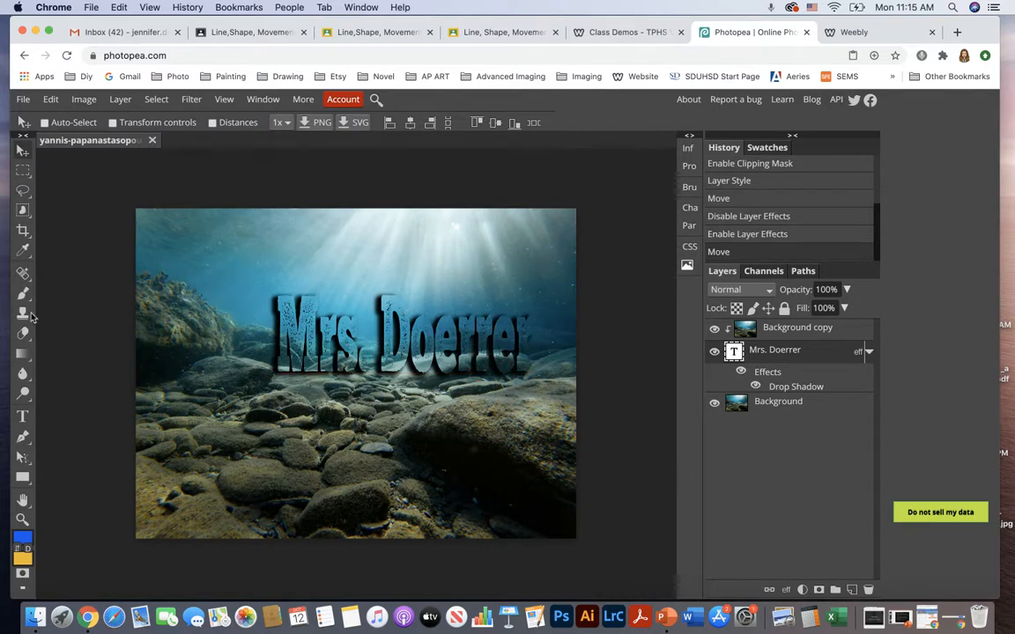
{"action": "left_click", "coordinate": [23, 417]}
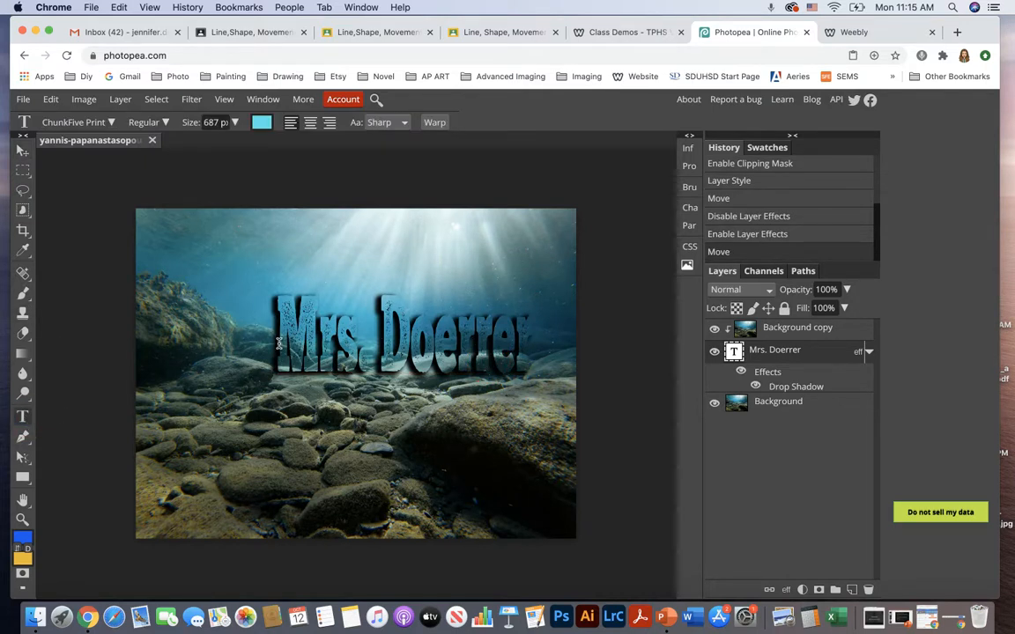
{"action": "left_click_drag", "start_coordinate": [278, 344], "coordinate": [528, 344]}
{"action": "left_click", "coordinate": [111, 123]}
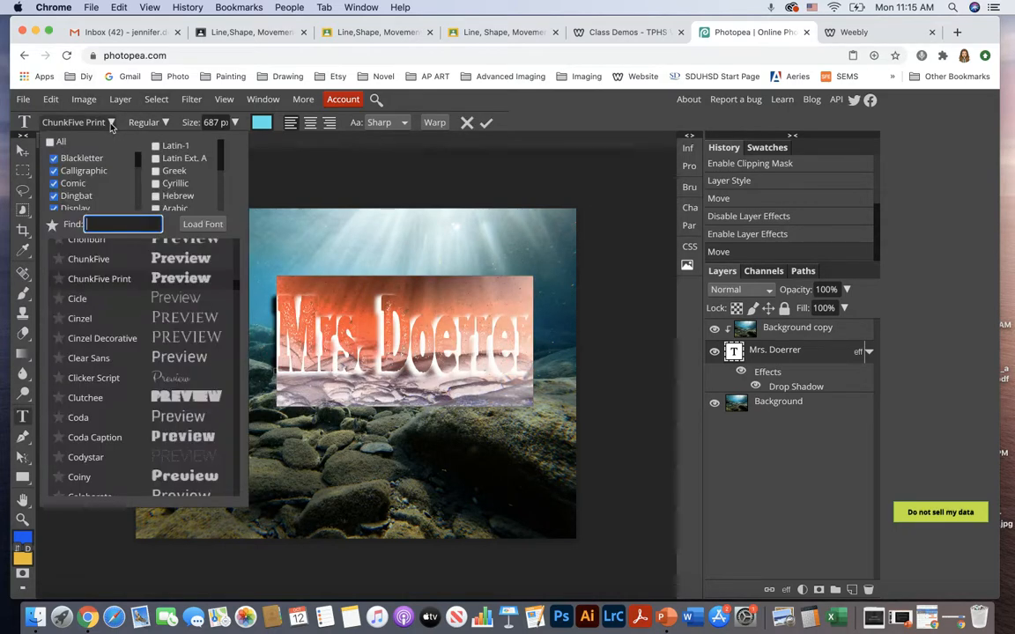
{"action": "scroll", "coordinate": [128, 421], "scroll_direction": "down", "scroll_amount": 5}
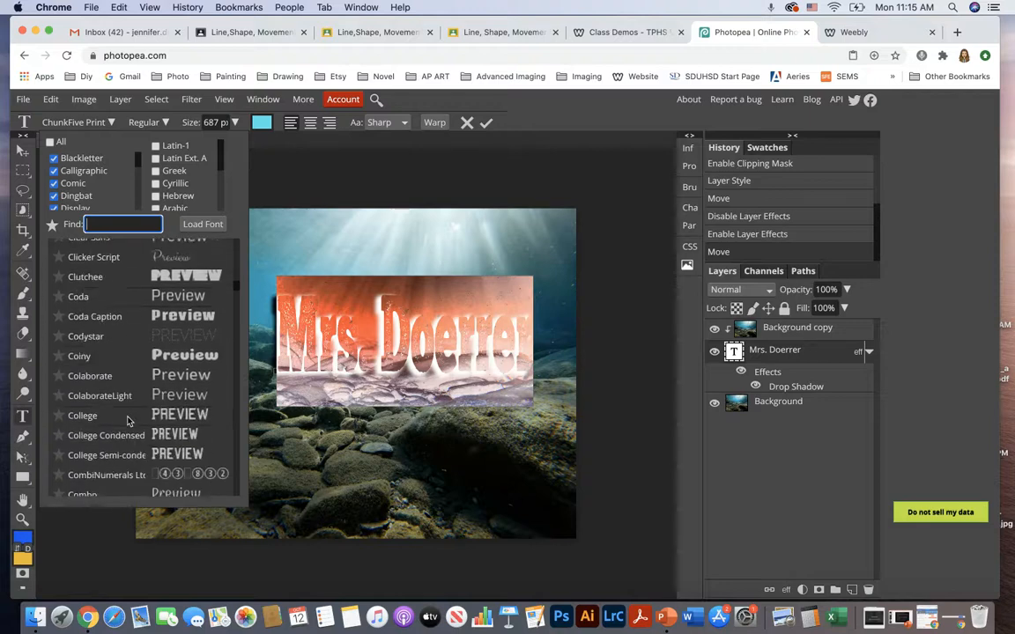
{"action": "scroll", "coordinate": [128, 421], "scroll_direction": "down", "scroll_amount": 5}
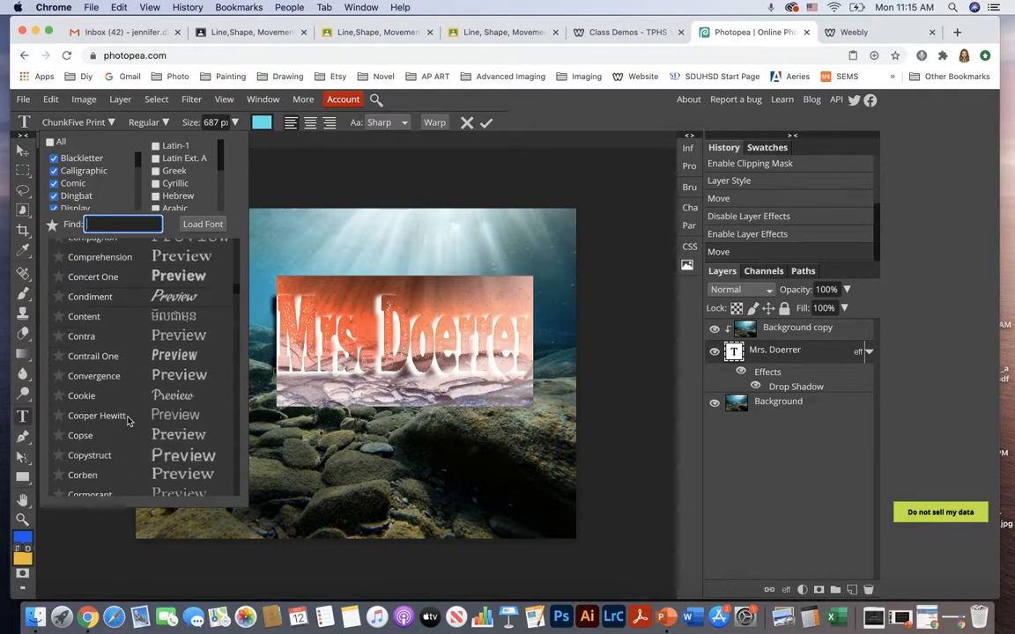
{"action": "scroll", "coordinate": [128, 421], "scroll_direction": "down", "scroll_amount": 6}
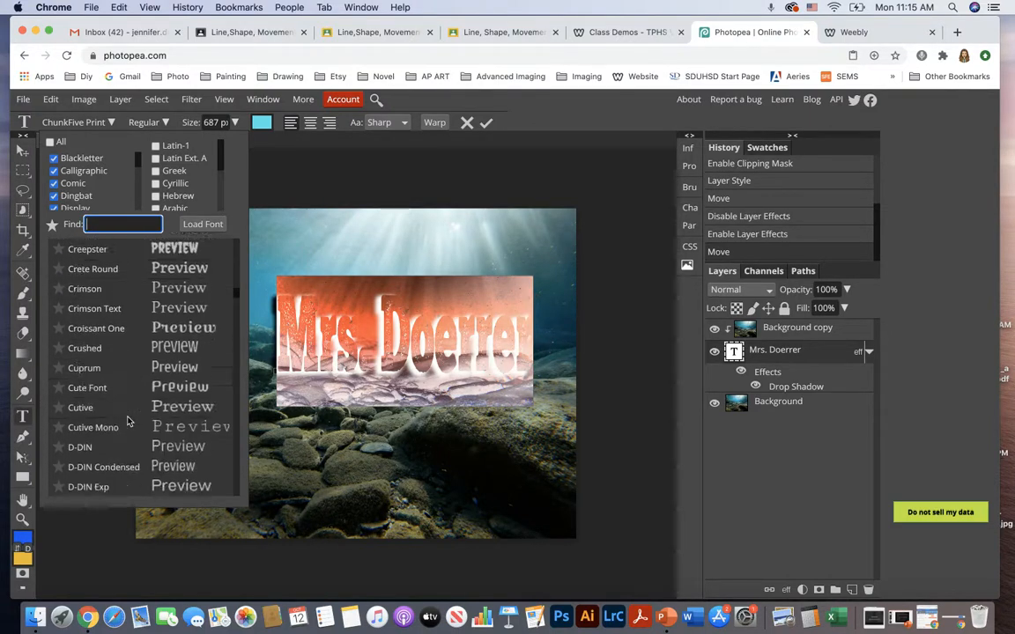
{"action": "scroll", "coordinate": [128, 421], "scroll_direction": "down", "scroll_amount": 5}
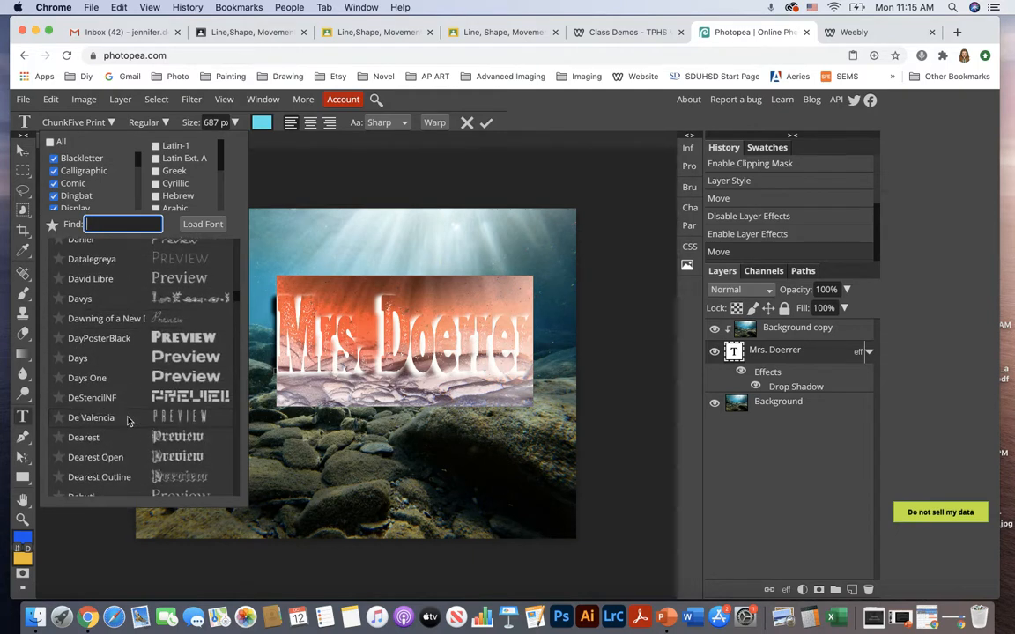
{"action": "left_click", "coordinate": [127, 337]}
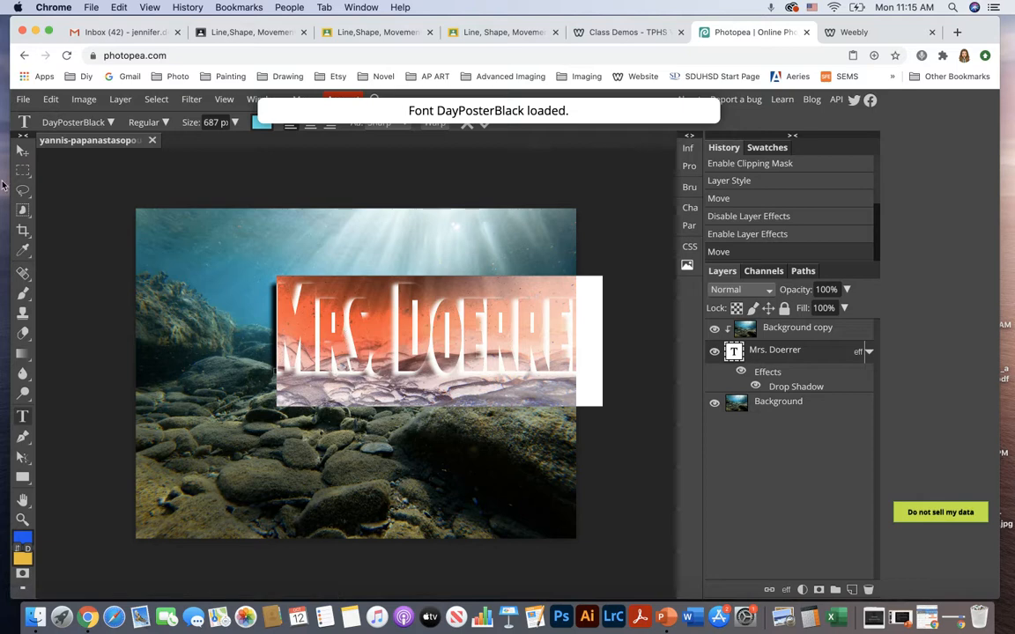
{"action": "left_click", "coordinate": [23, 150]}
{"action": "left_click_drag", "start_coordinate": [475, 335], "coordinate": [422, 288]}
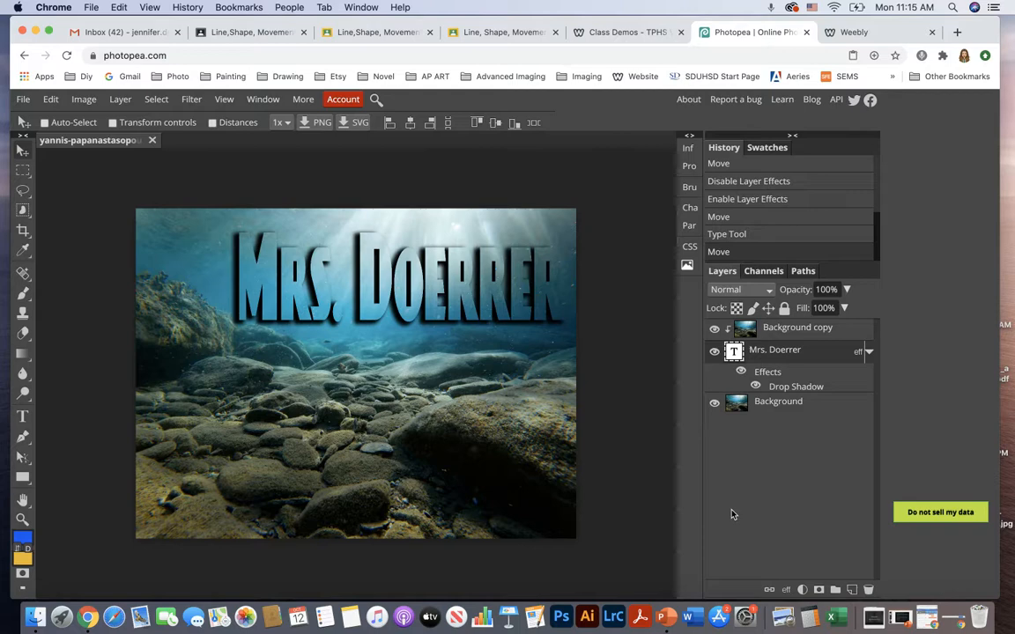
{"action": "left_click", "coordinate": [941, 54]}
{"action": "left_click", "coordinate": [844, 175]}
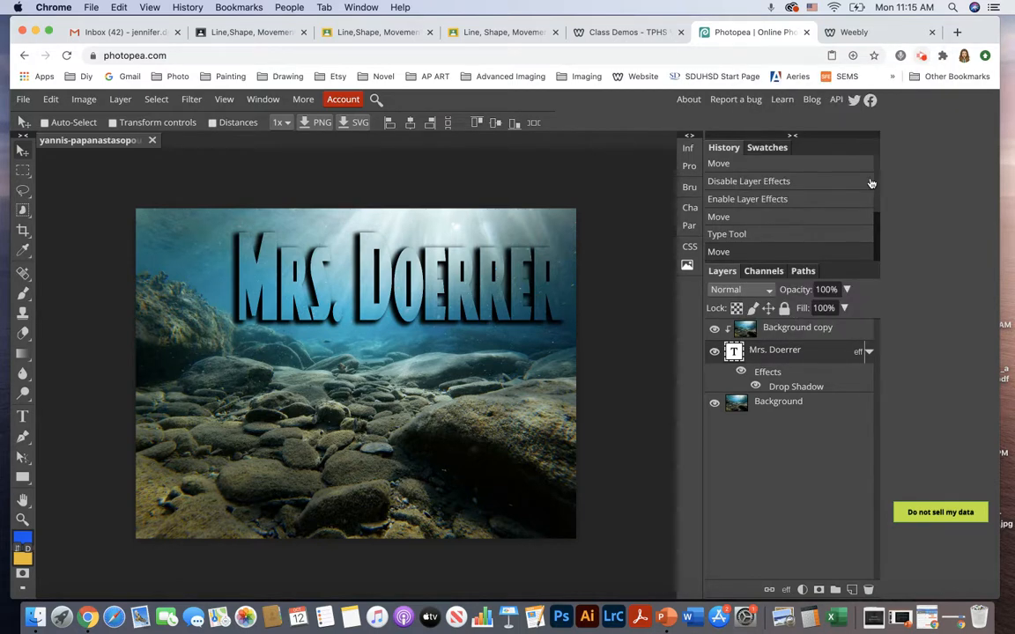